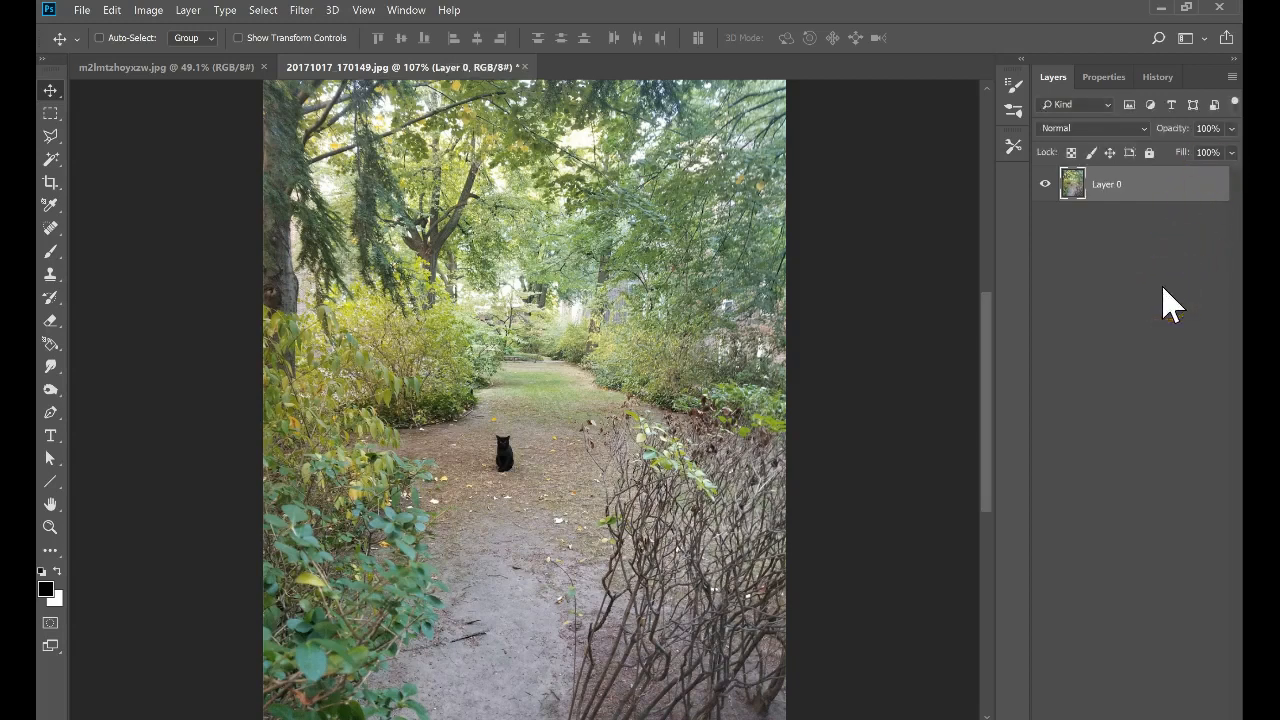
- Duplicate the photo layer and add a Curves adjustment layer above the copy
key("ctrl+j")
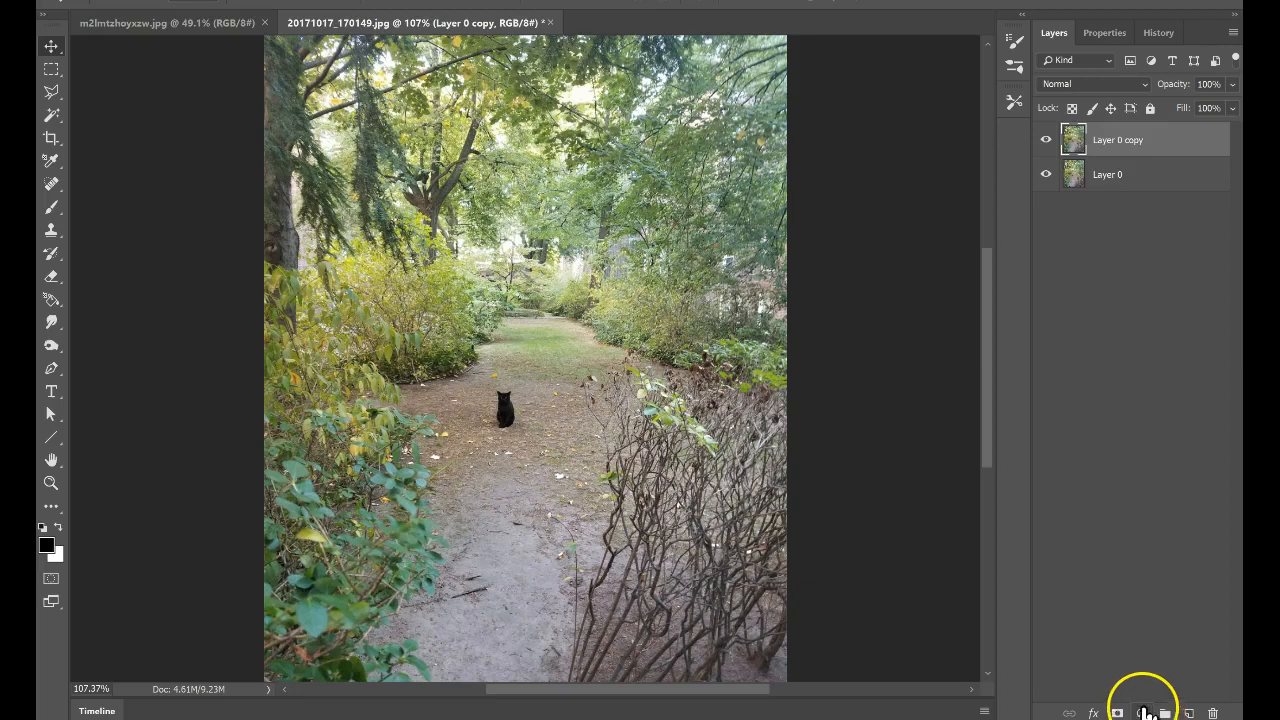
left_click(1140, 713)
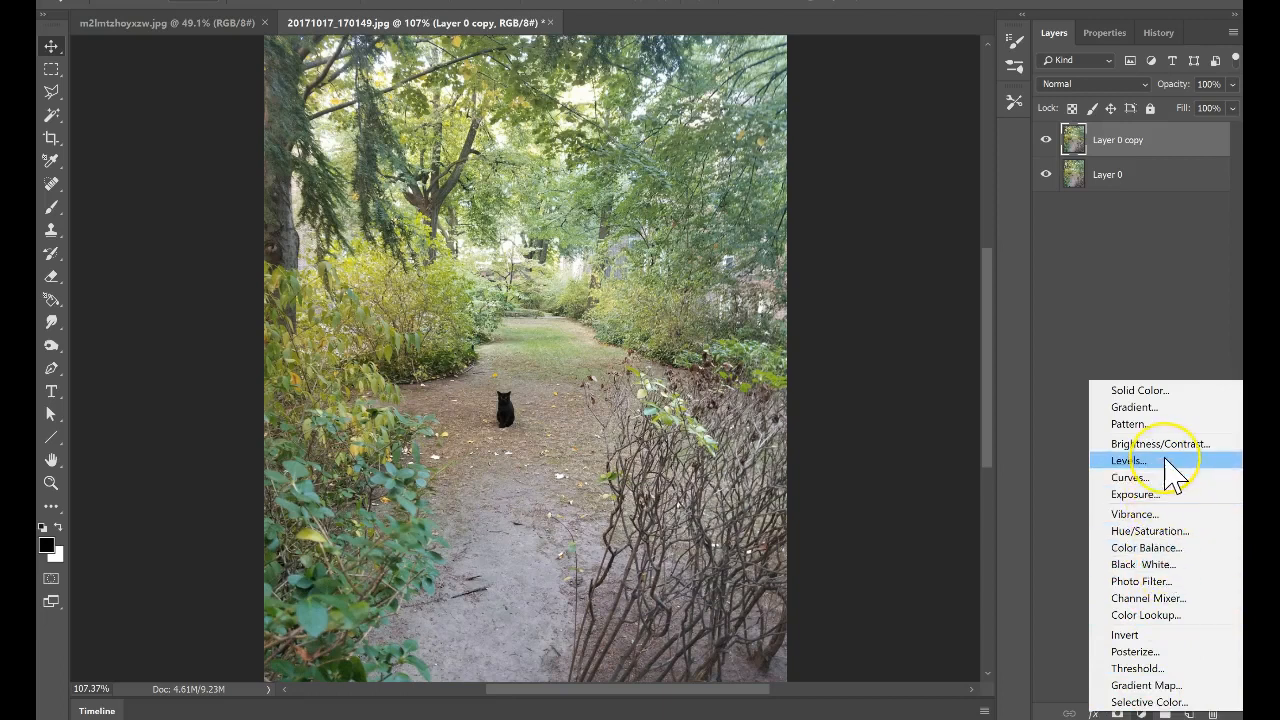
left_click(1186, 410)
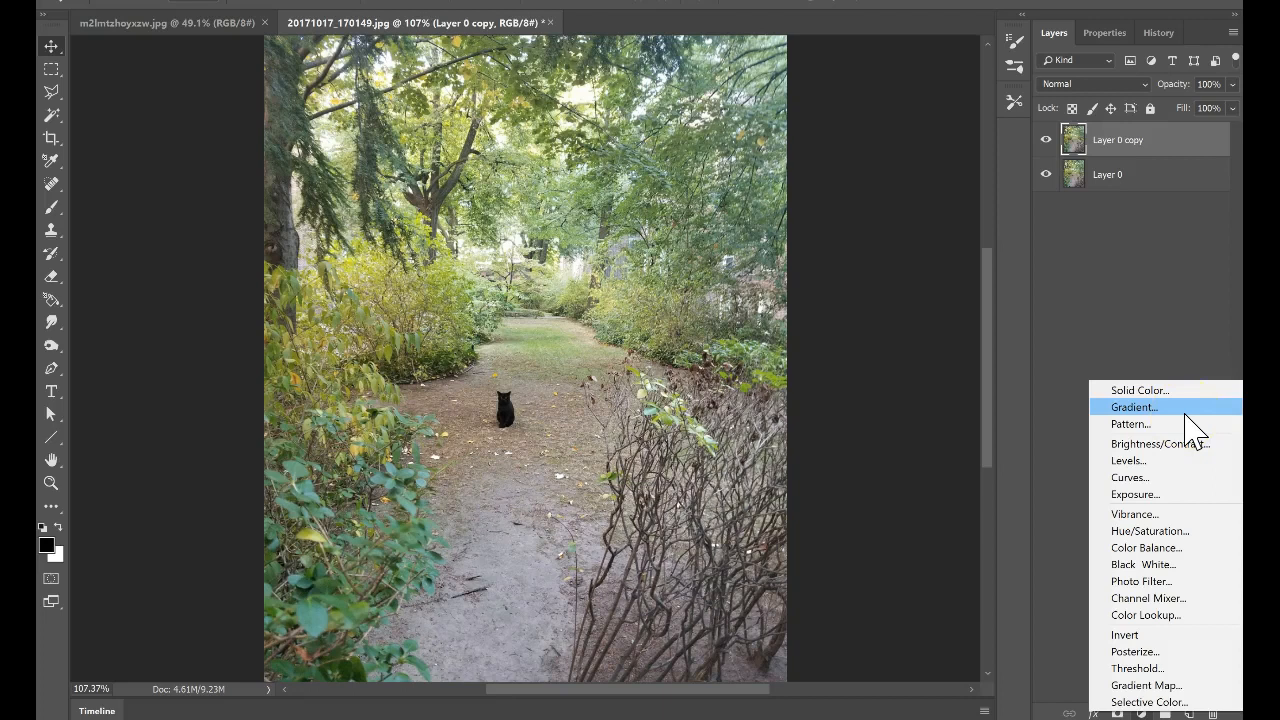
left_click(1171, 478)
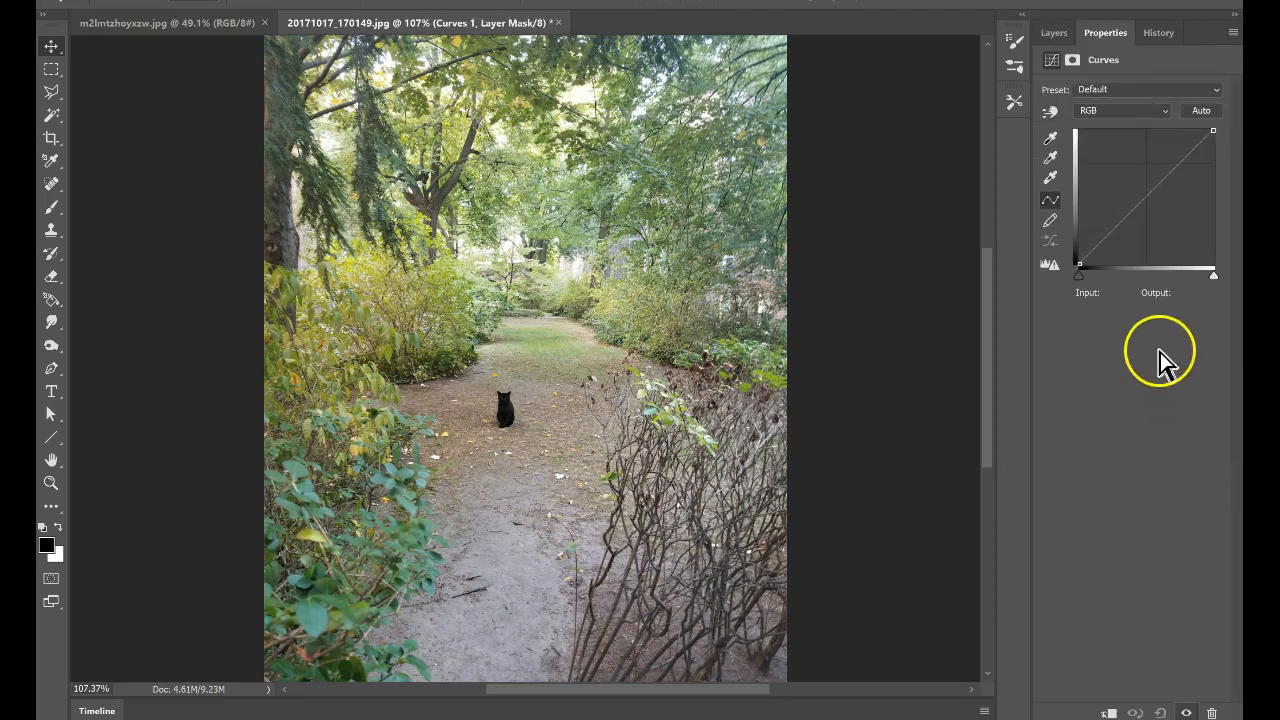
- Raise the midtones of the Curves adjustment's Red channel with a point at input 116, output 144
left_click(1164, 115)
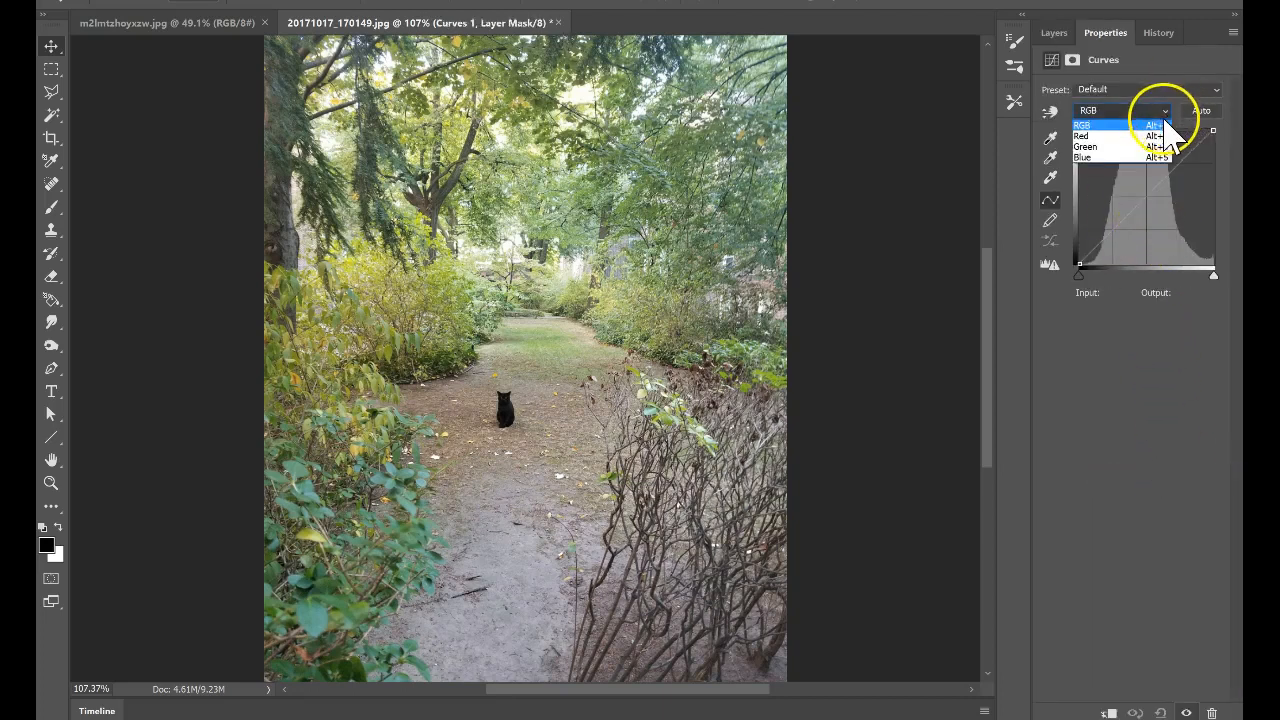
left_click(1128, 137)
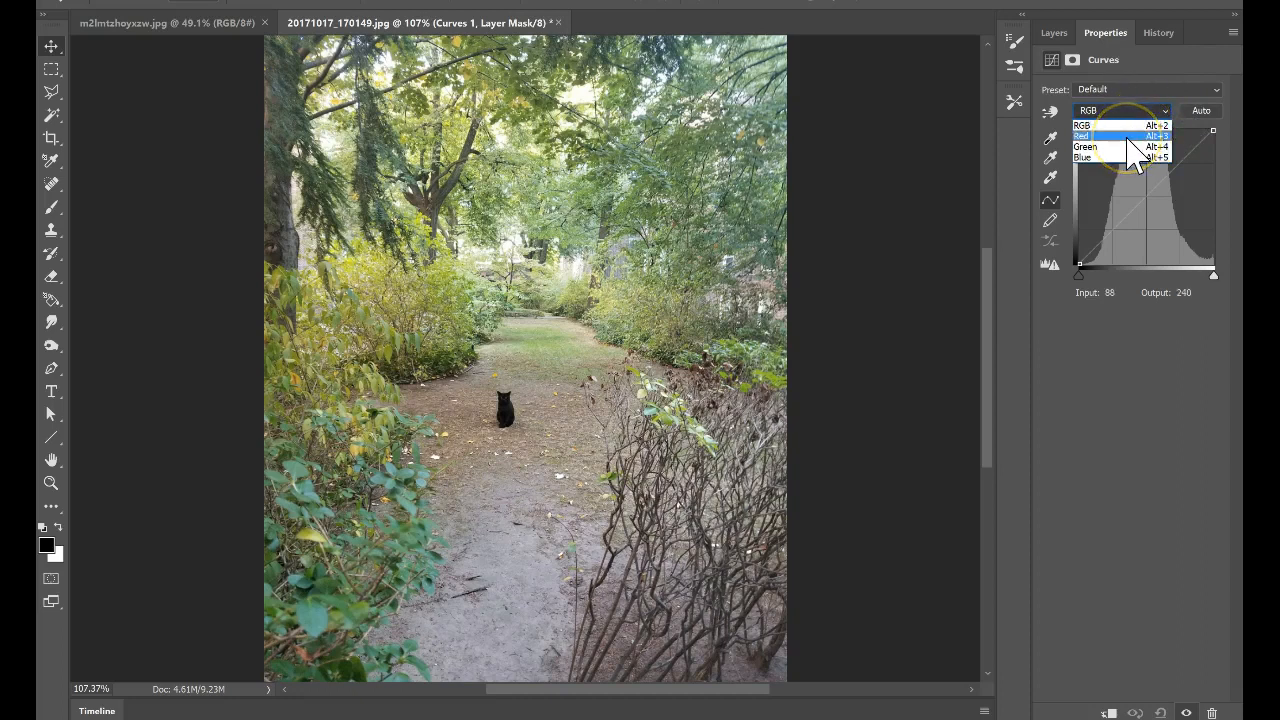
mouse_move(1152, 194)
left_mouse_down()
mouse_move(1139, 184)
mouse_move(1153, 201)
left_mouse_up()
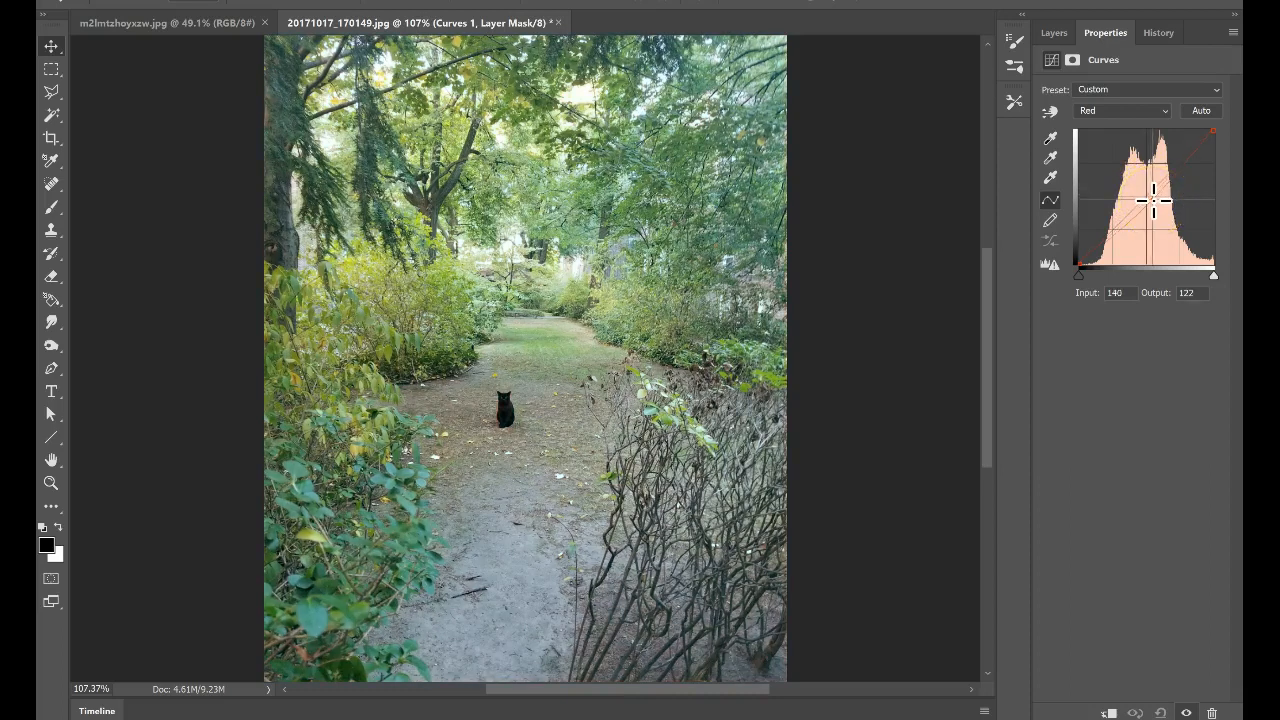
left_click_drag(1147, 197, 1141, 189)
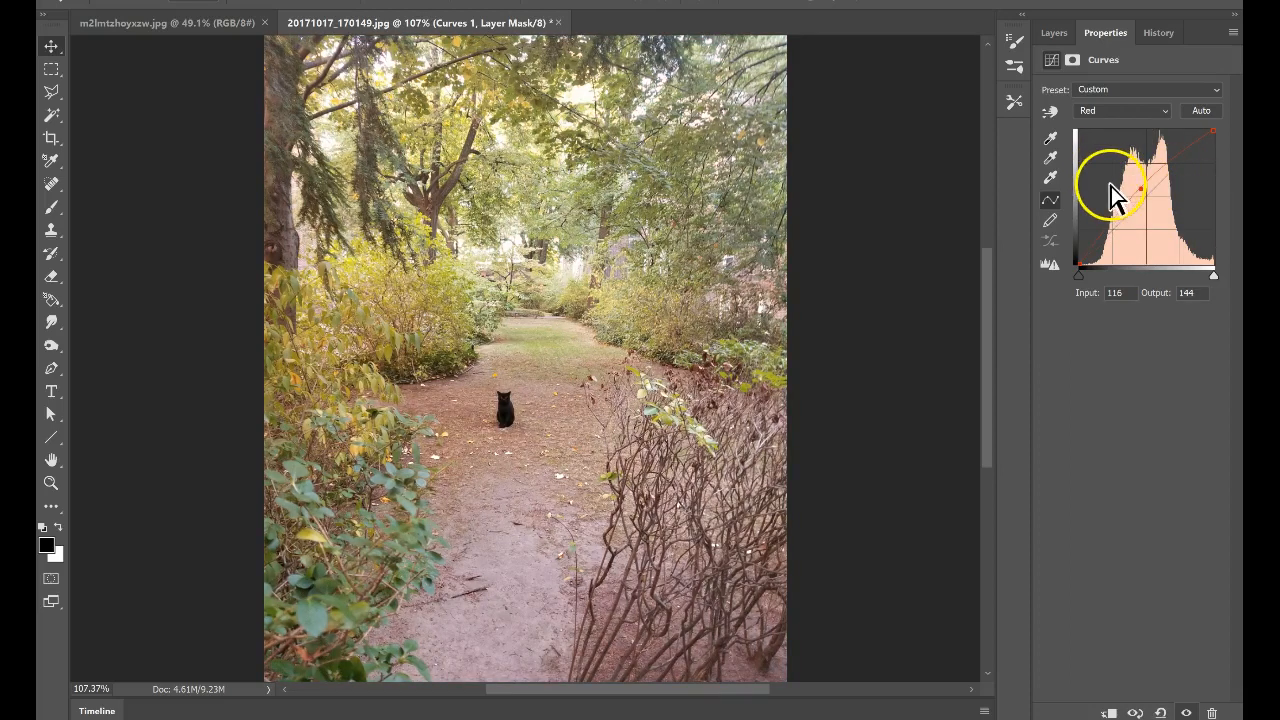
- Add a Levels adjustment layer with RGB input levels of 9 for shadows, 0.95 for midtones and 248 for highlights
left_click(1054, 34)
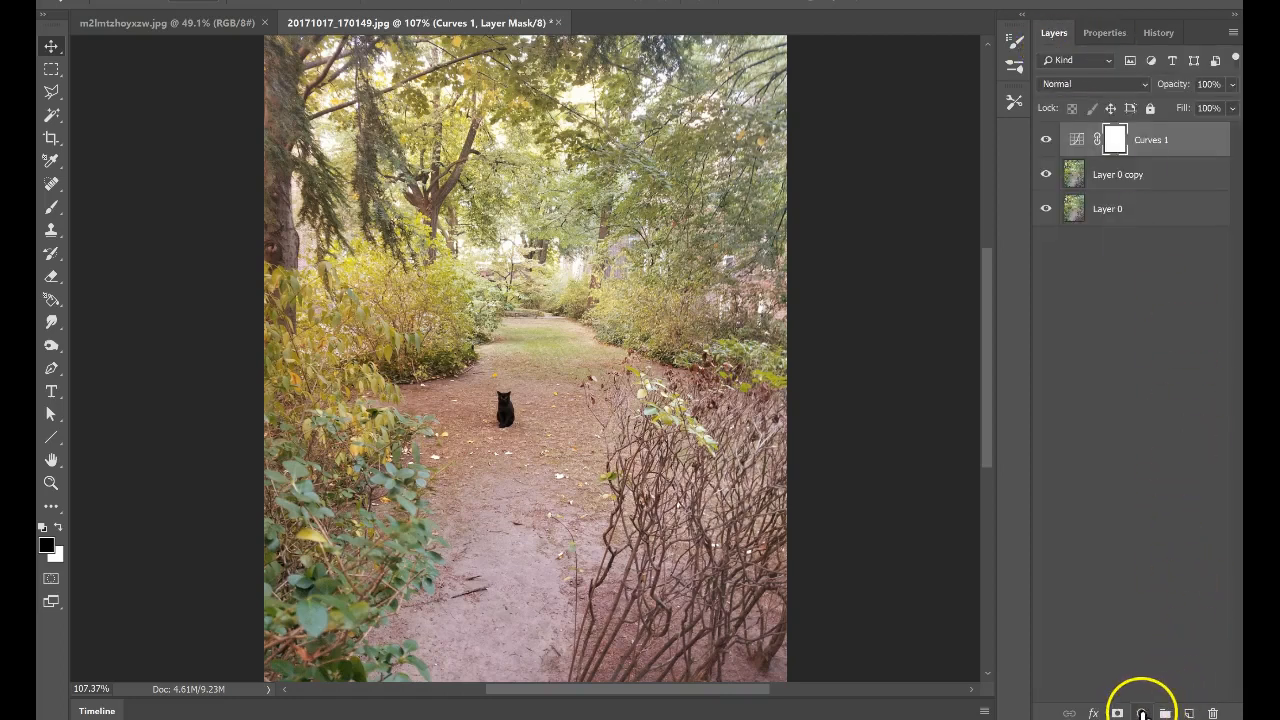
left_click(1141, 712)
left_click(1122, 459)
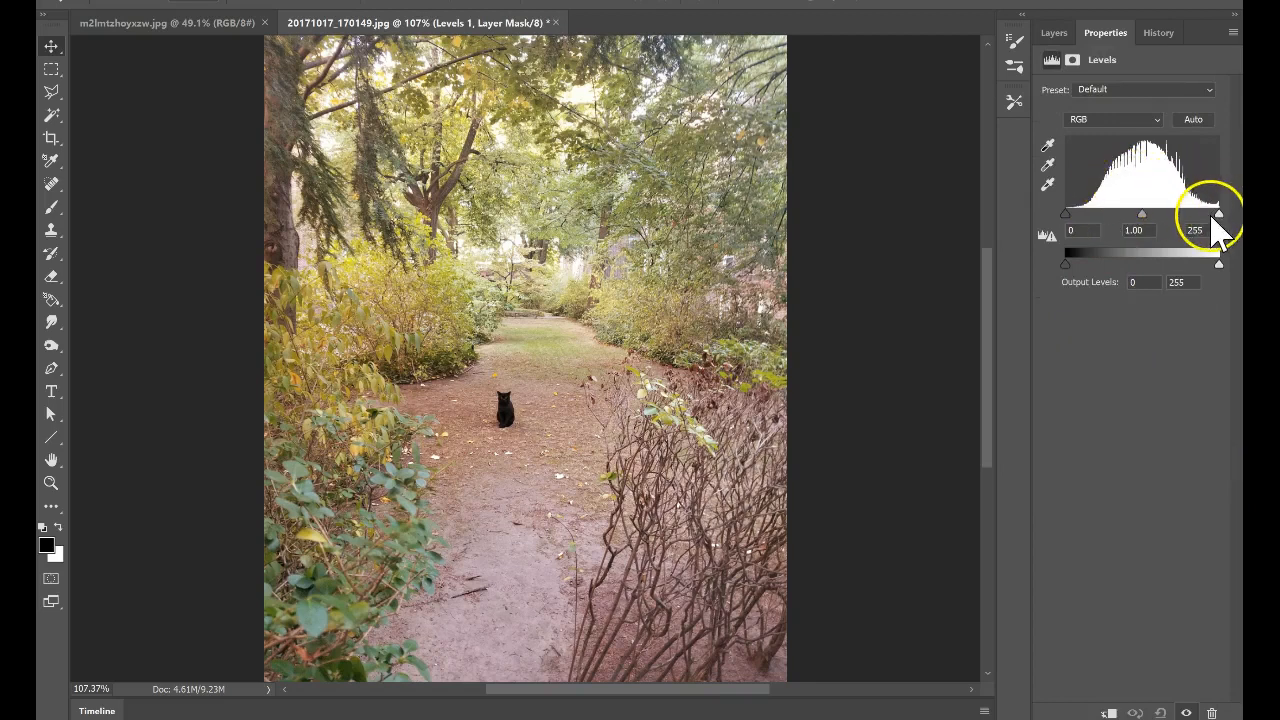
left_click_drag(1214, 213, 1238, 214)
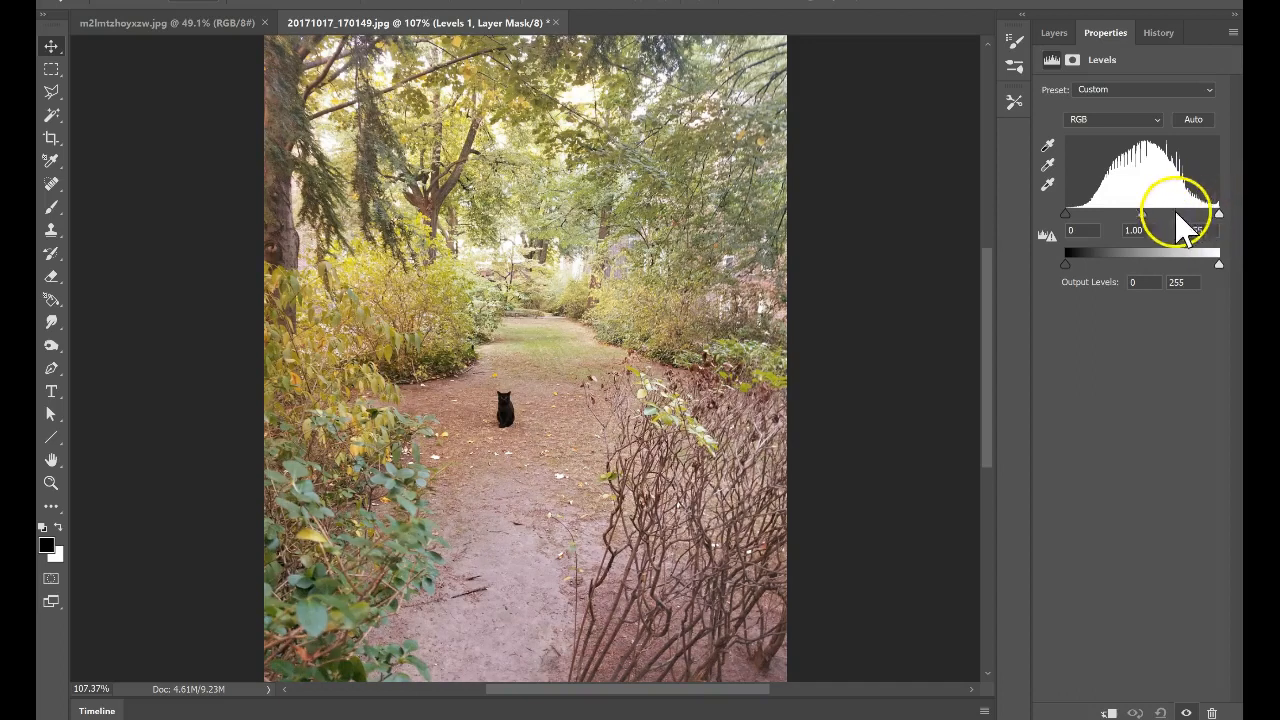
mouse_move(1146, 215)
left_mouse_down()
mouse_move(1134, 215)
mouse_move(1145, 215)
left_mouse_up()
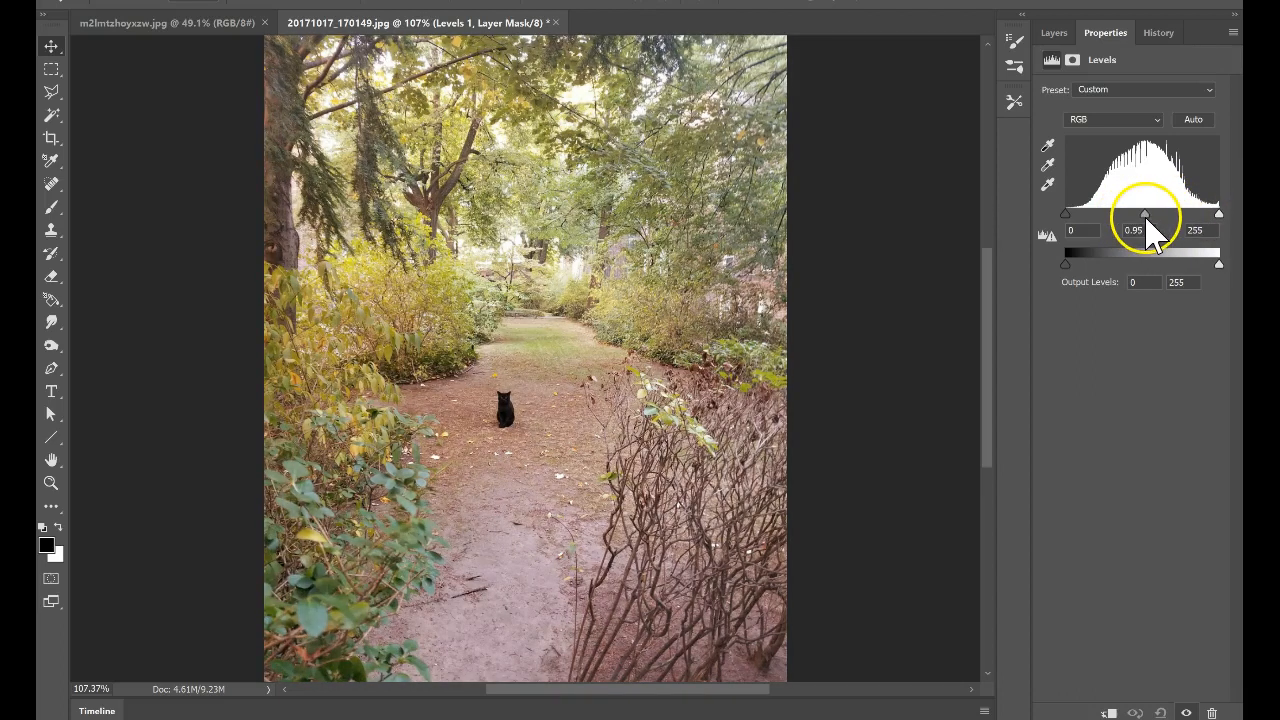
left_click_drag(1066, 214, 1071, 215)
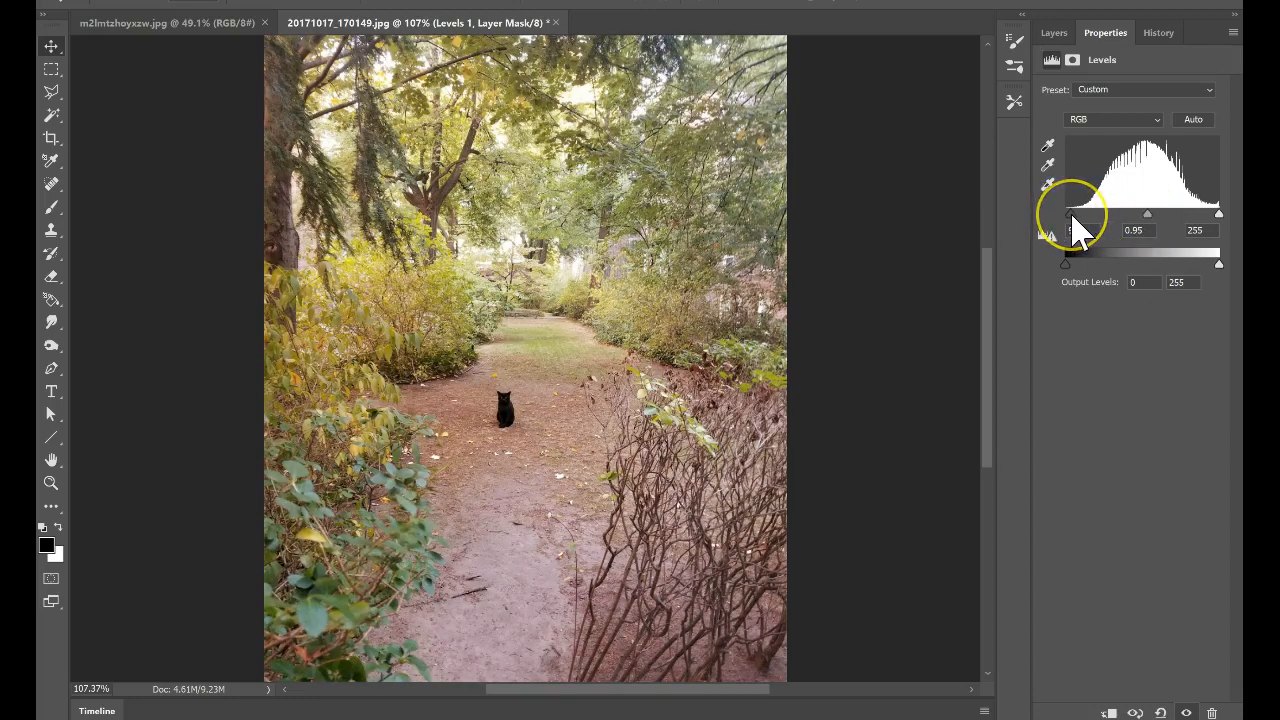
mouse_move(1219, 214)
left_mouse_down()
mouse_move(1176, 214)
mouse_move(1210, 216)
left_mouse_up()
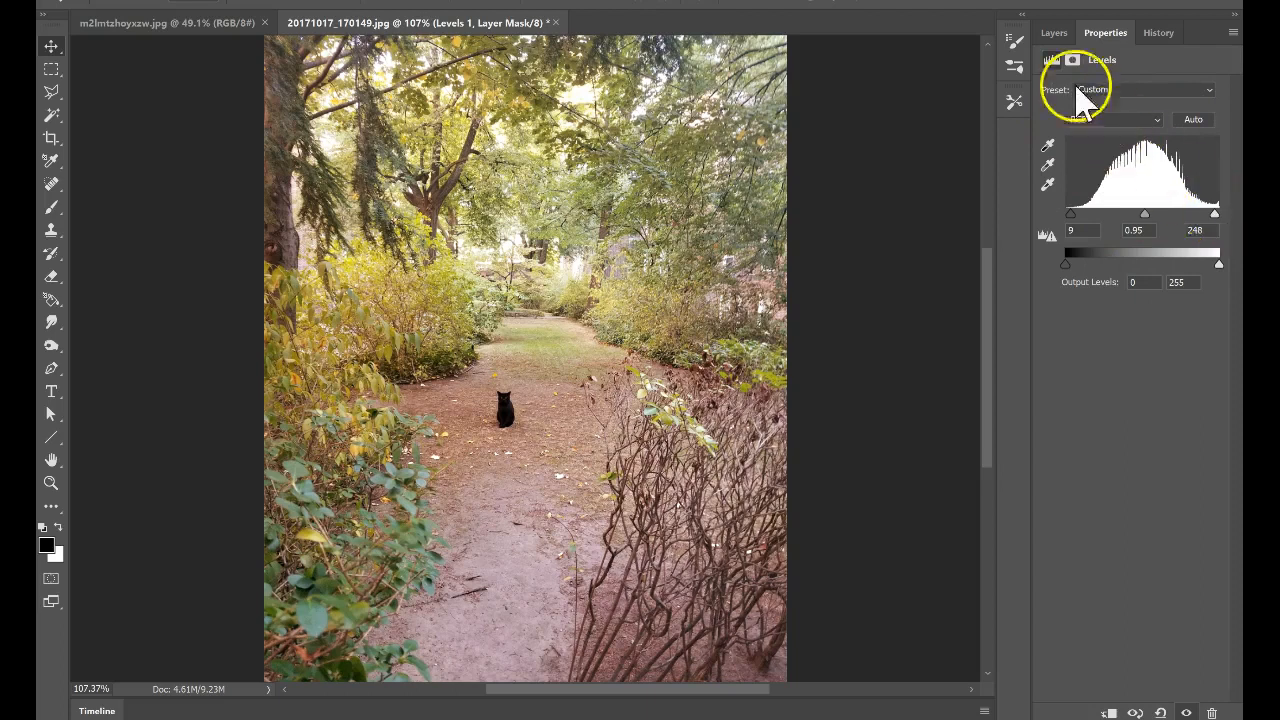
- Review the Levels settings and compare the photo with the Levels and Curves adjustments hidden and shown
left_click(1056, 32)
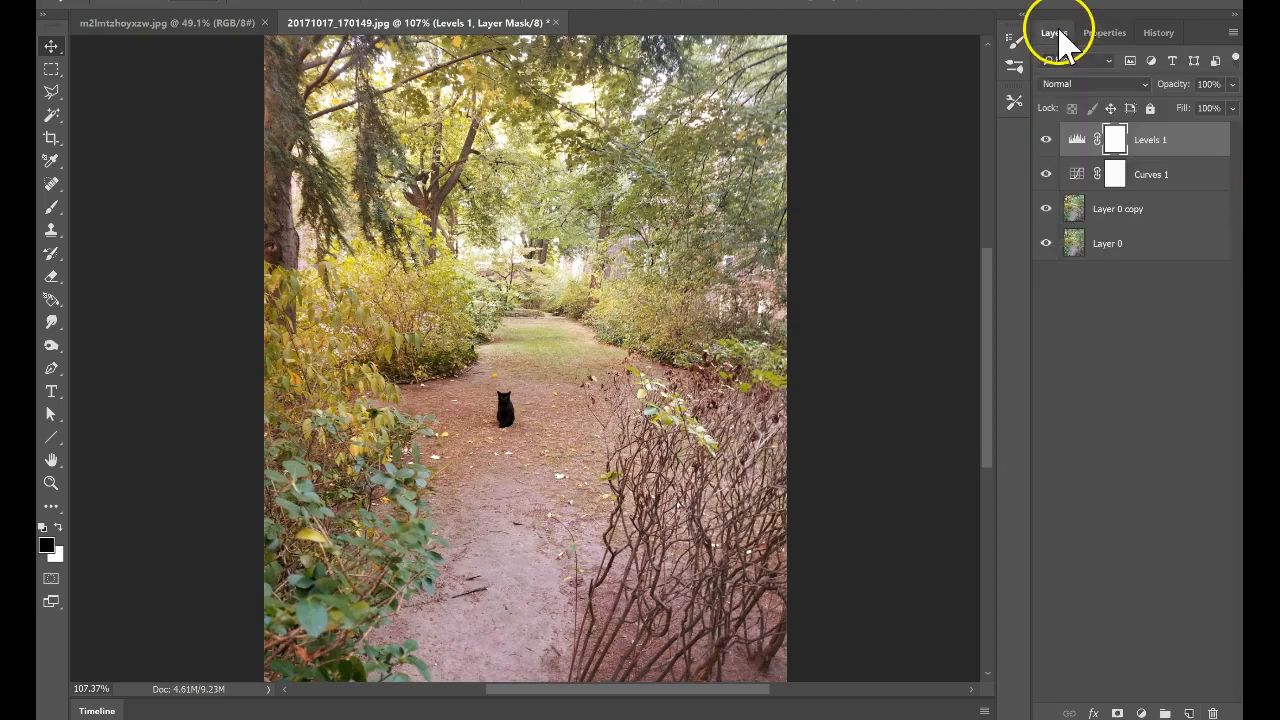
double_click(1078, 152)
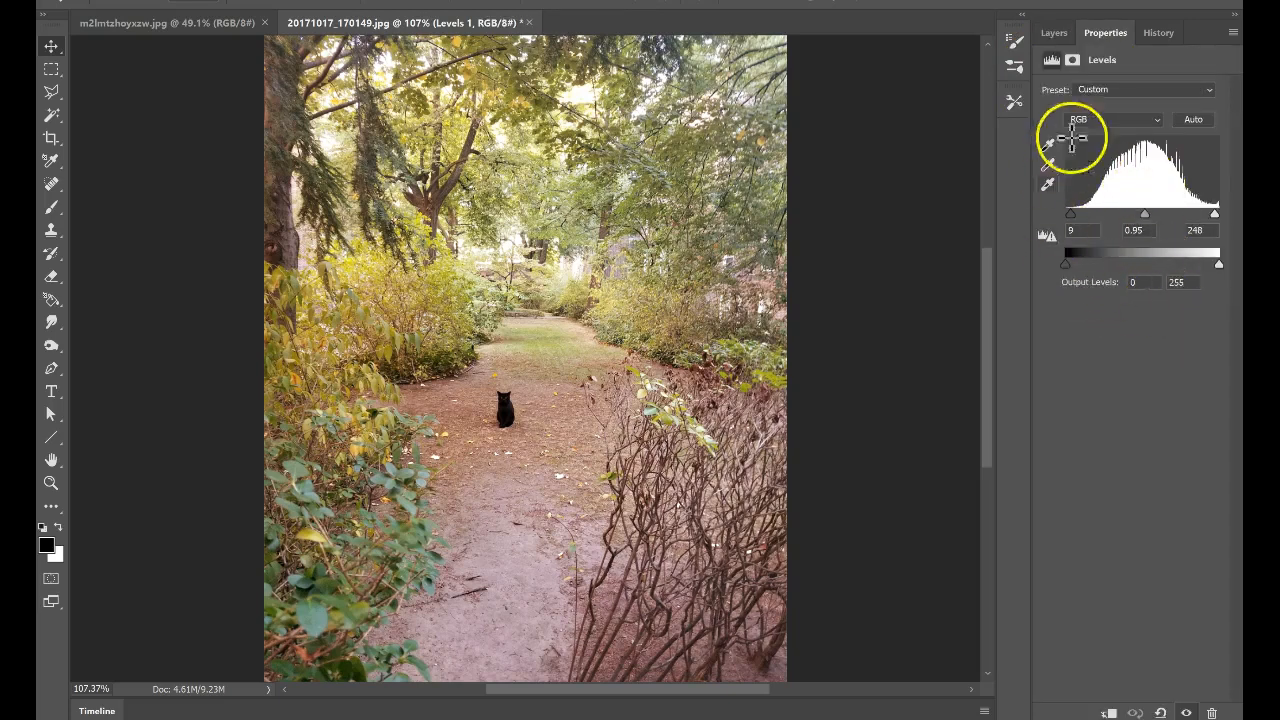
left_click(1054, 34)
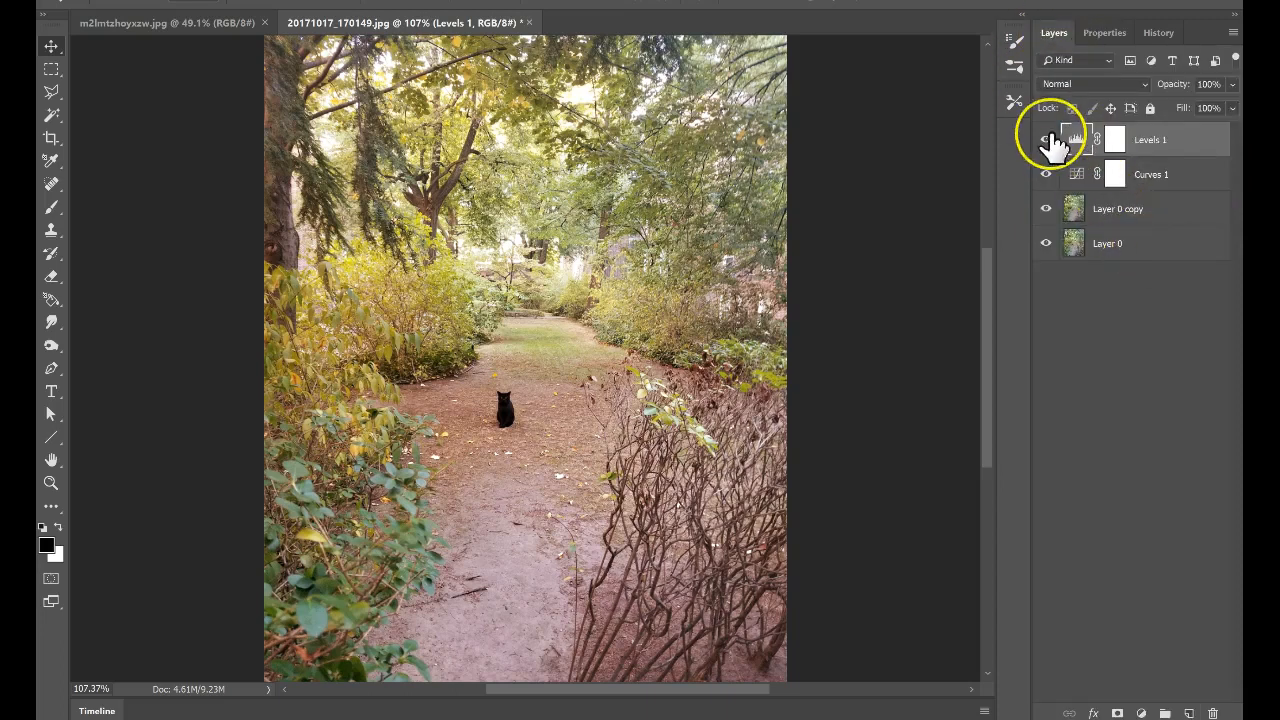
left_click(1047, 140)
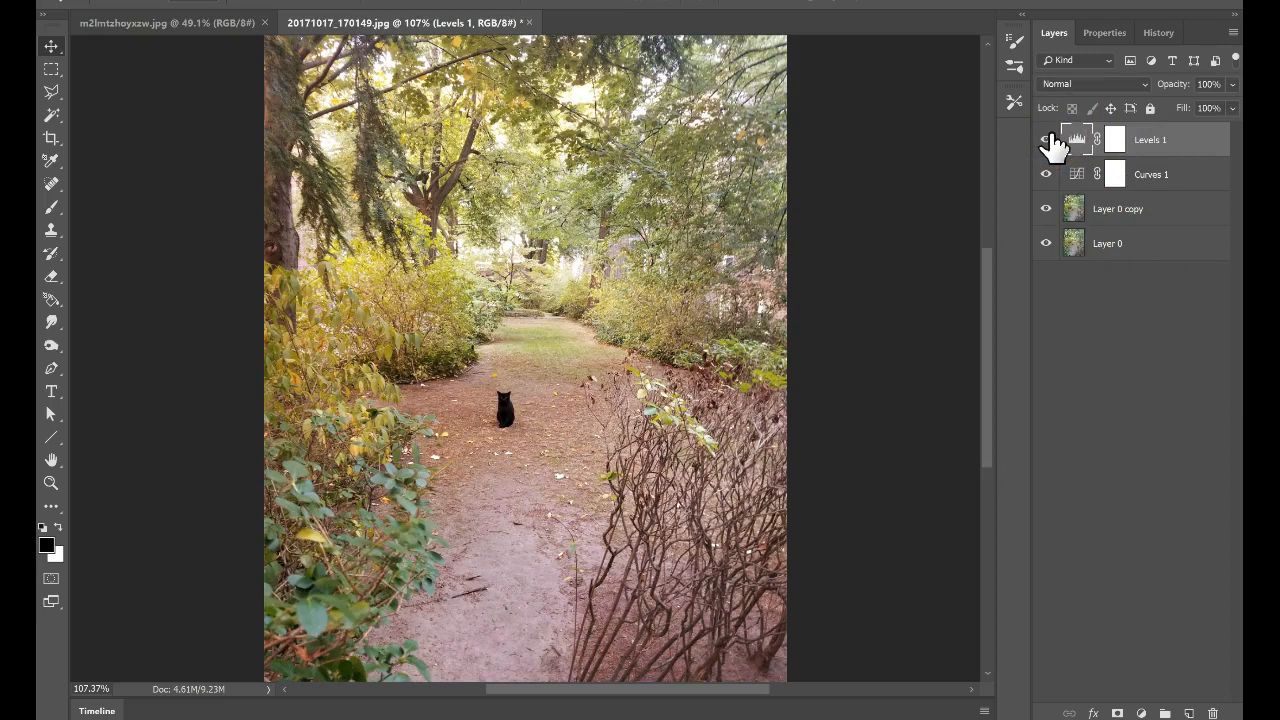
left_click(1051, 174)
left_click(1049, 174)
left_click(1048, 175)
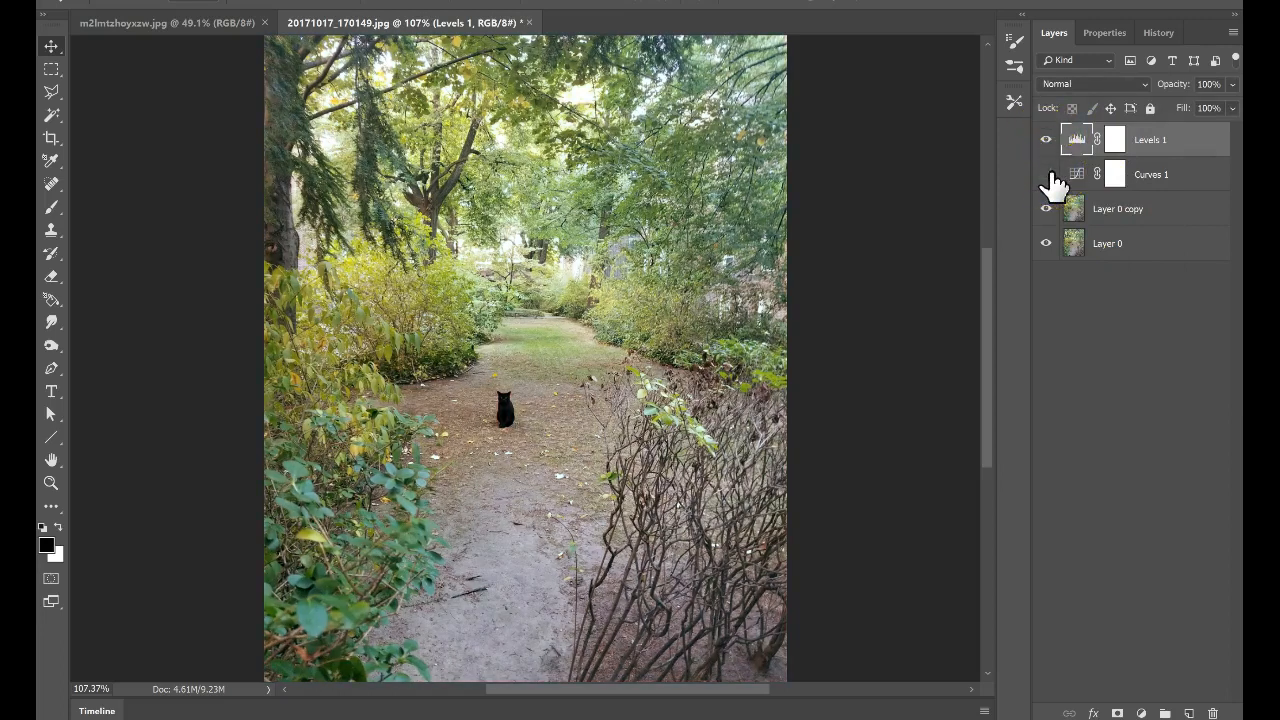
left_click(1048, 175)
left_click_drag(494, 416, 619, 567)
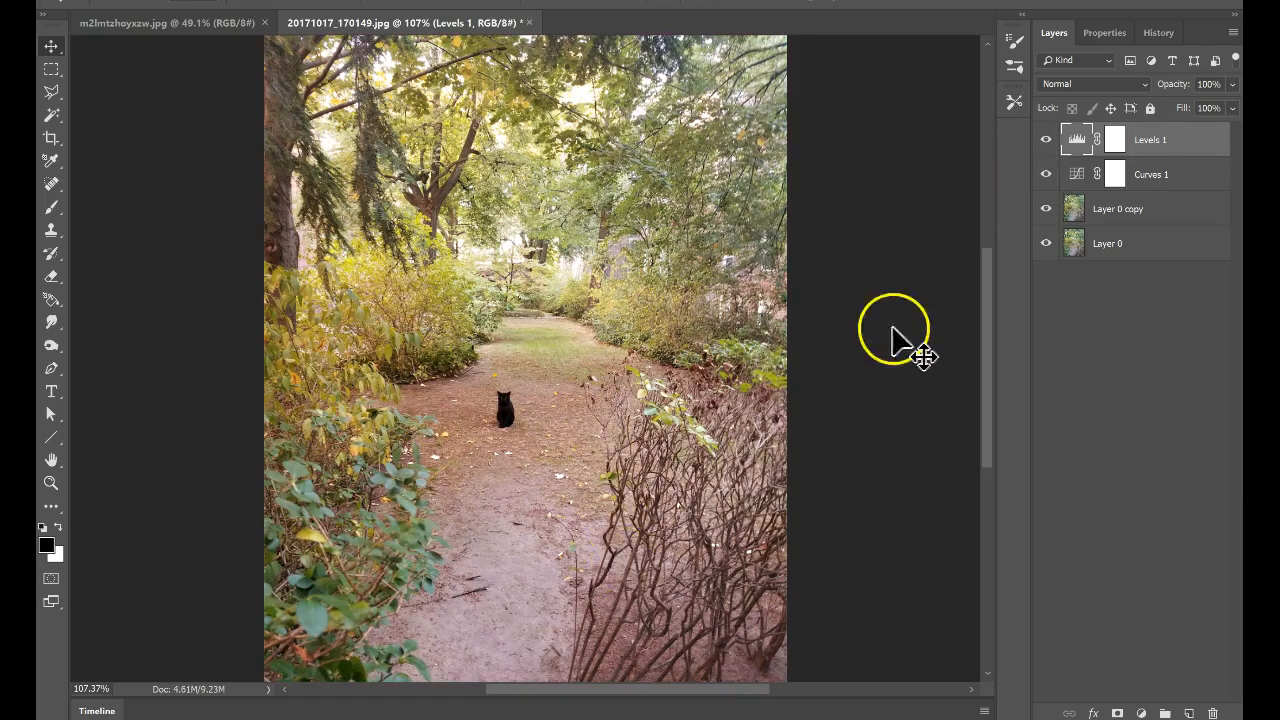
- Select the duplicated photo layer and activate the Patch tool for retouching around the black cat
left_click(1152, 211)
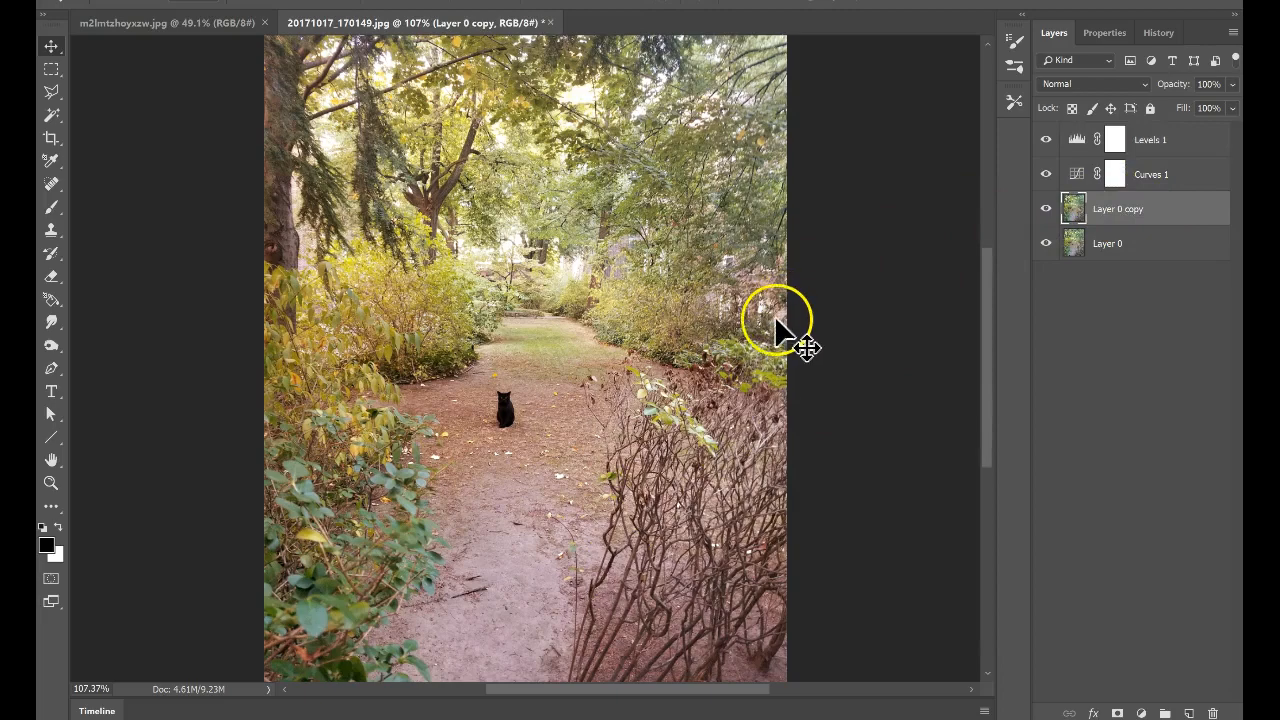
scroll(623, 429, "up", 5)
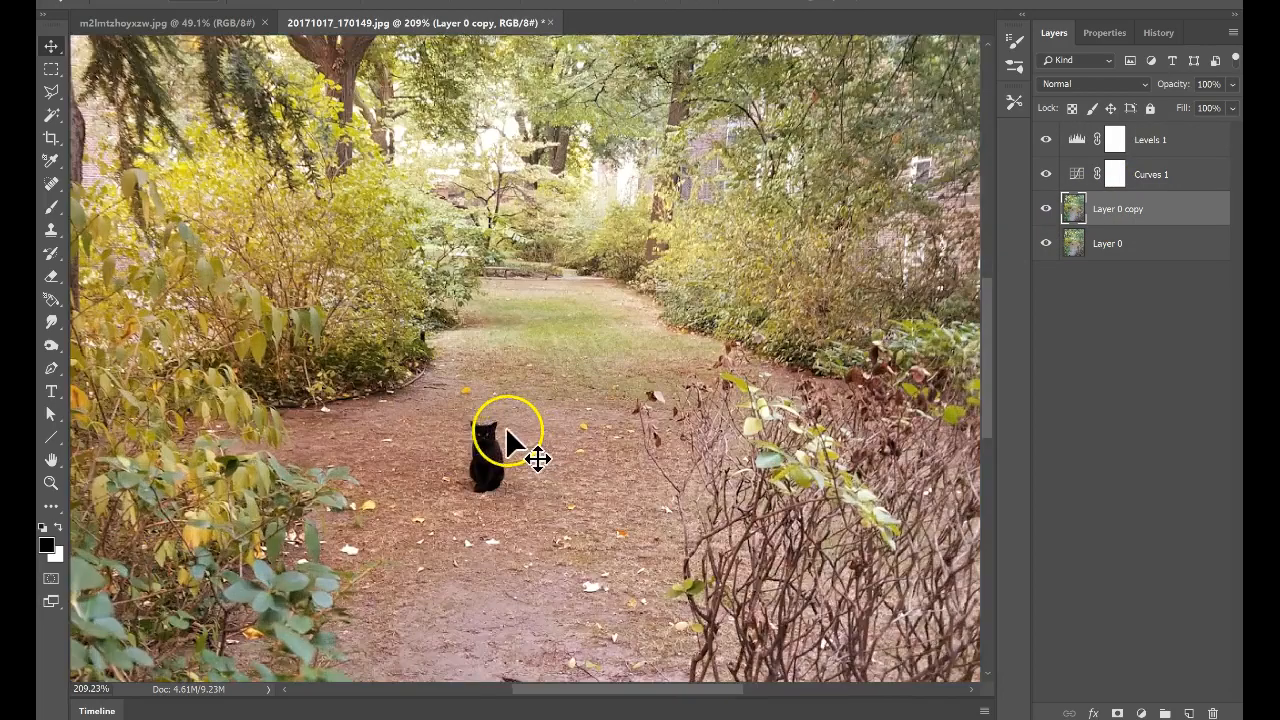
scroll(507, 440, "down", 1)
scroll(497, 466, "down", 2)
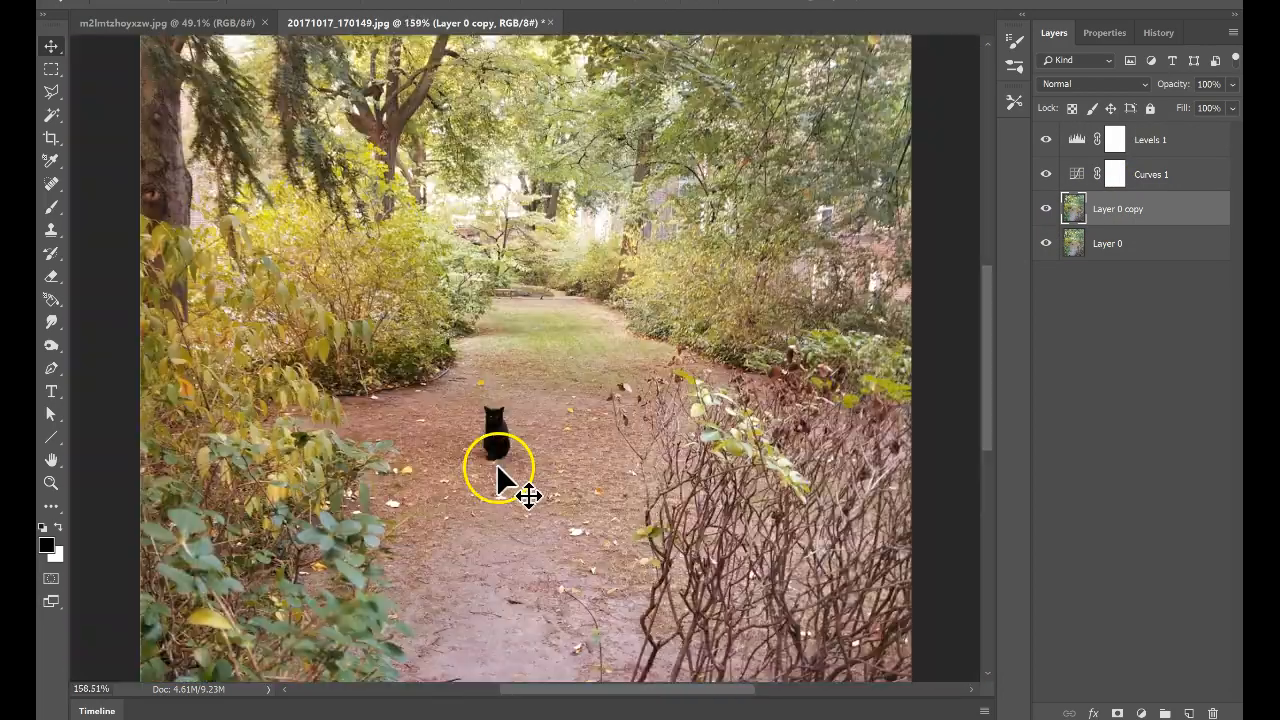
scroll(483, 473, "up", 1)
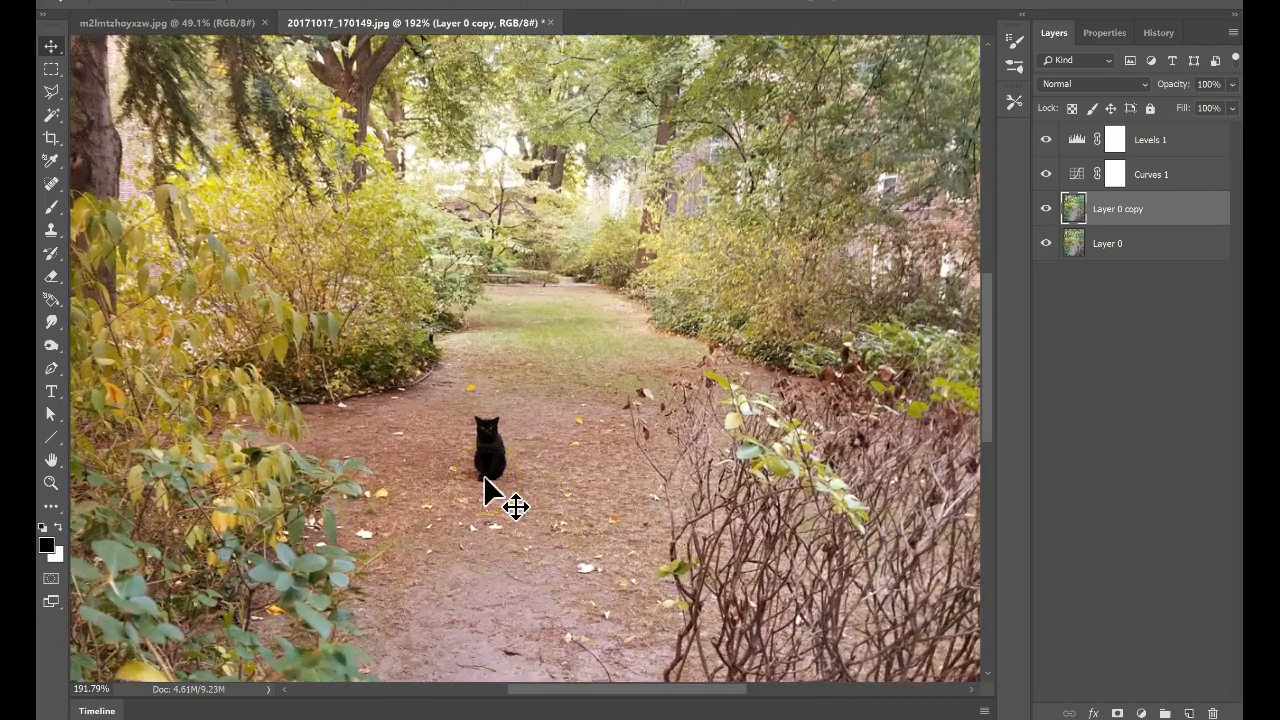
left_click(492, 415)
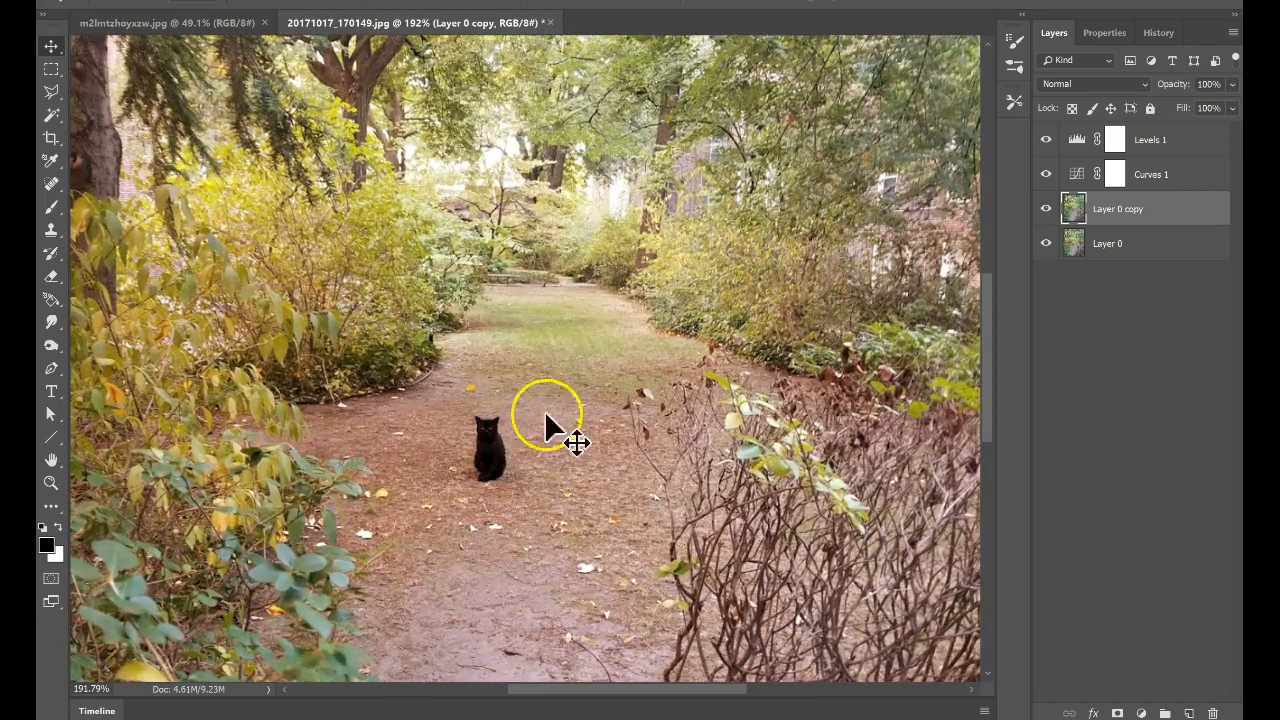
scroll(515, 450, "up", 1)
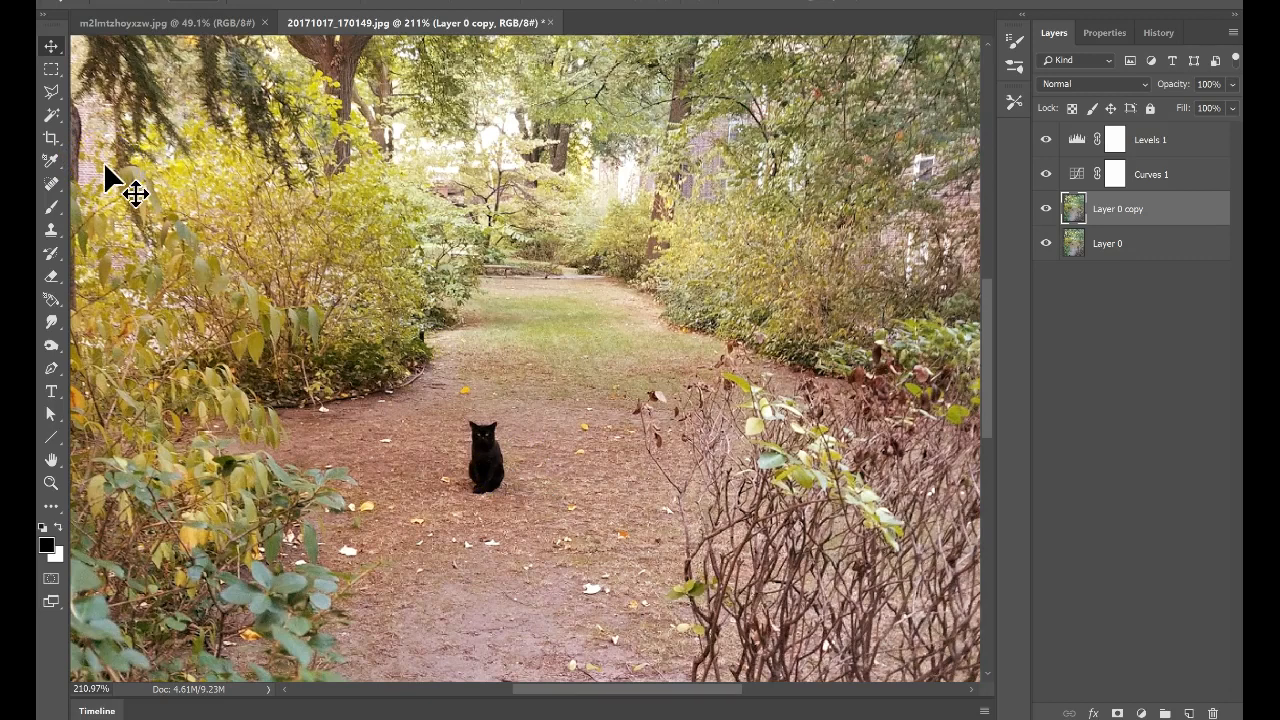
right_click(51, 185)
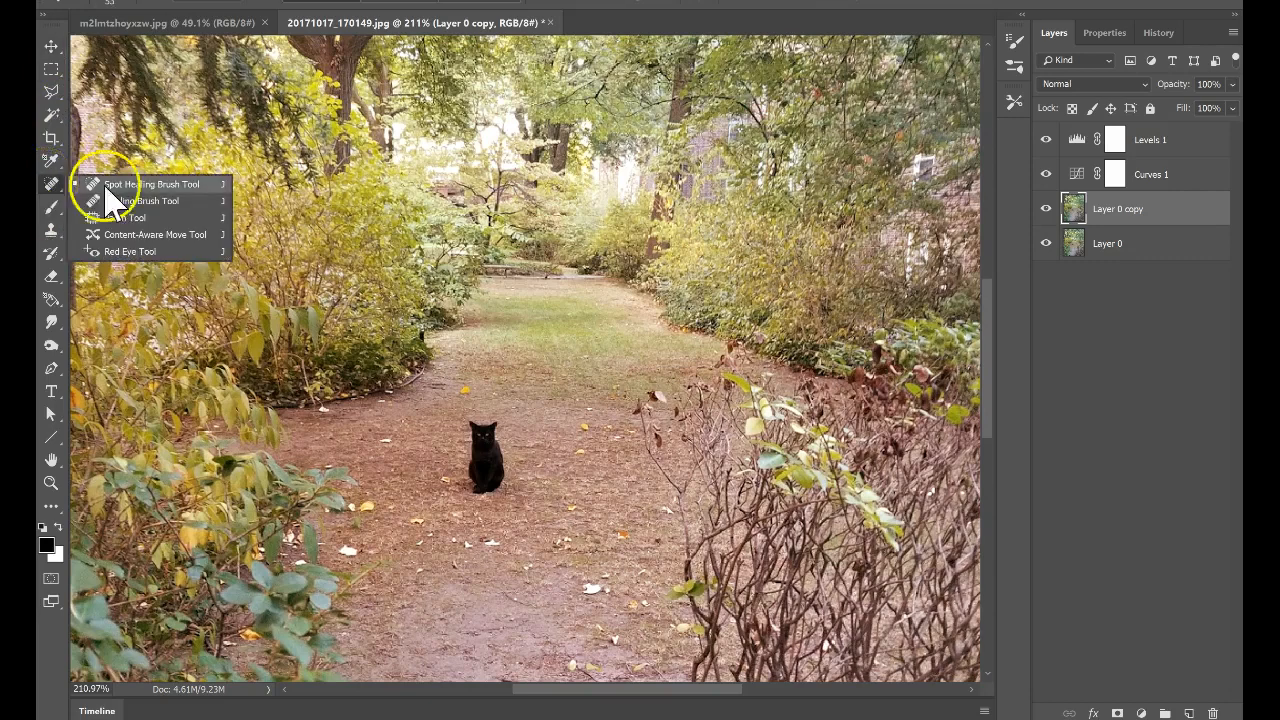
left_click(148, 219)
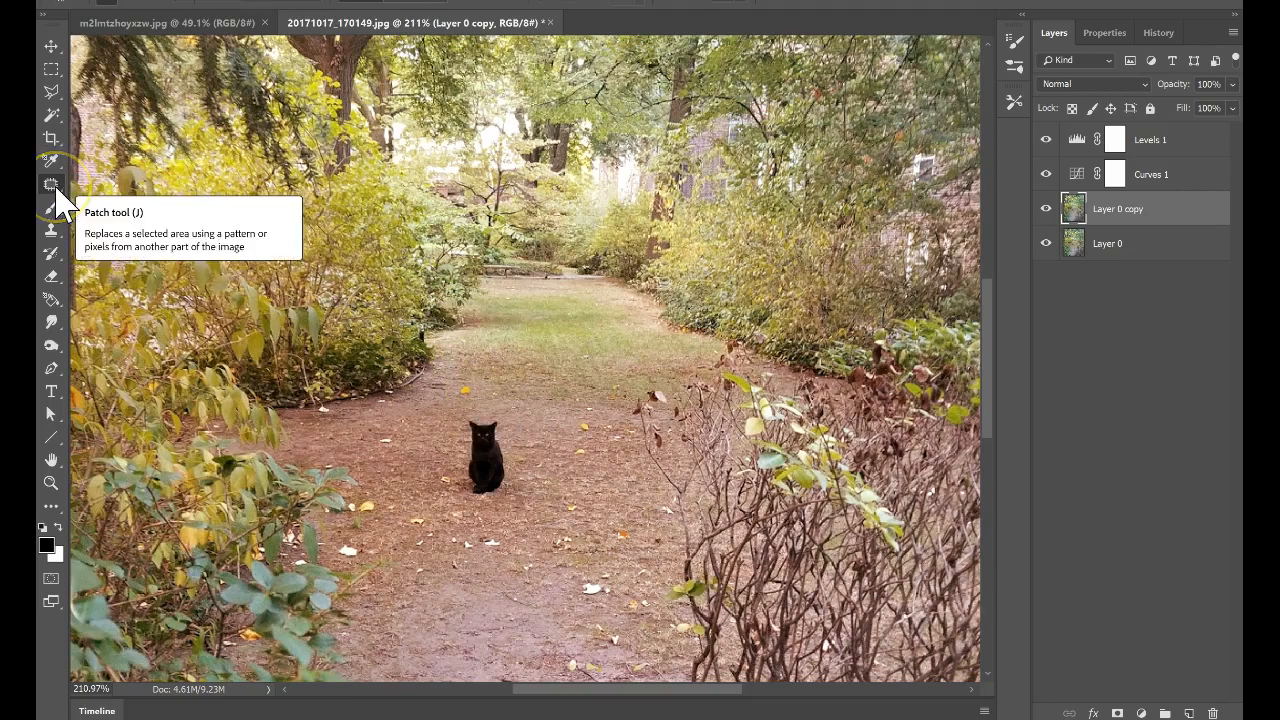
left_click(53, 138)
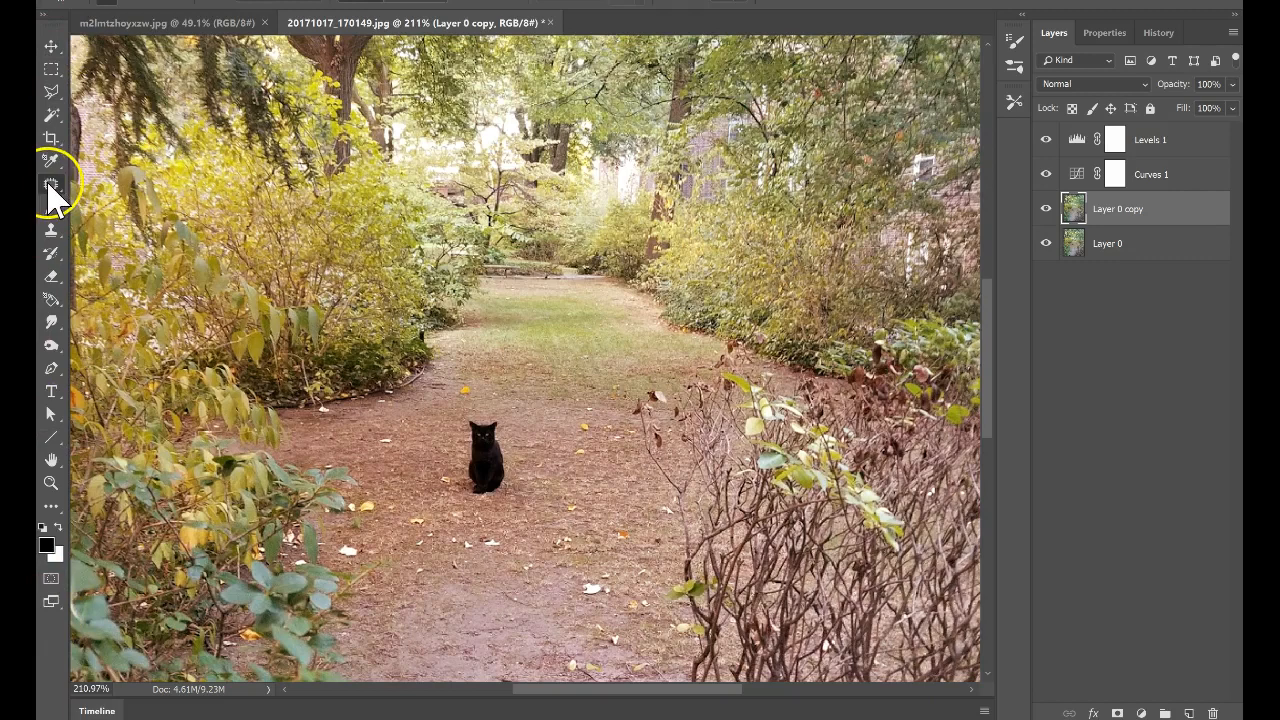
- Examine the tool groups in the toolbar customization settings and leave them without making changes
left_click(130, 1)
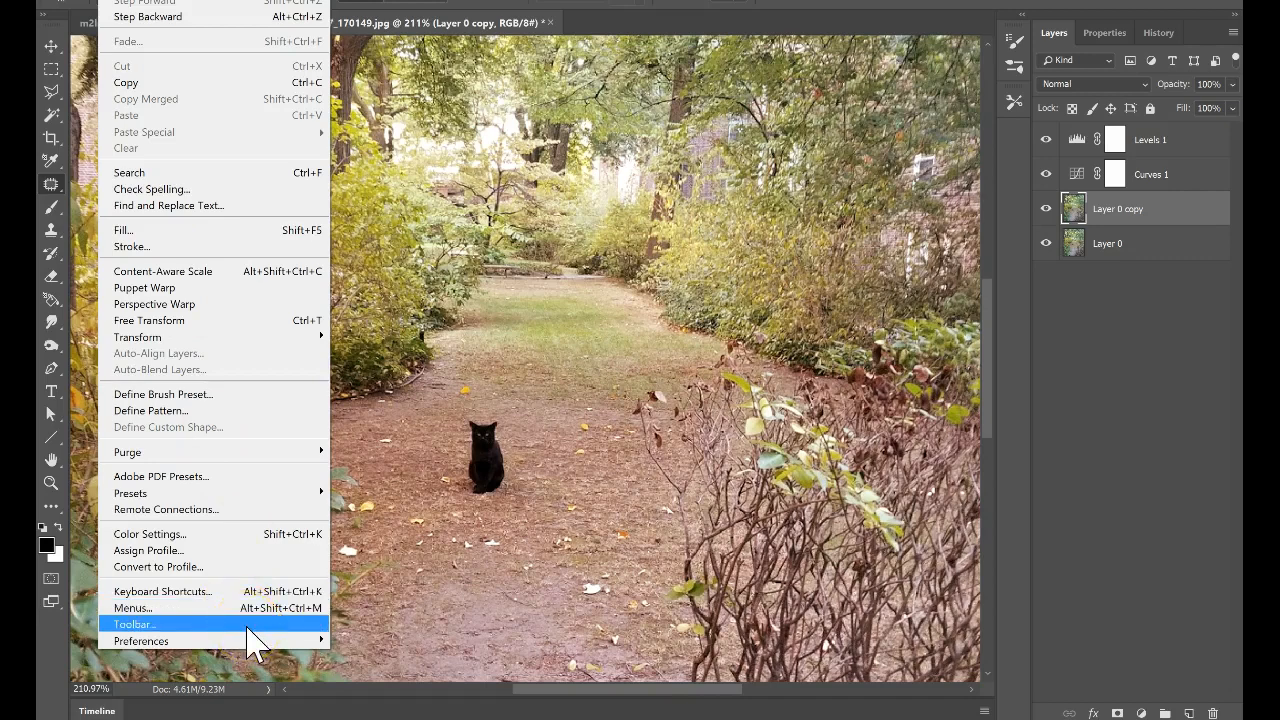
left_click(140, 624)
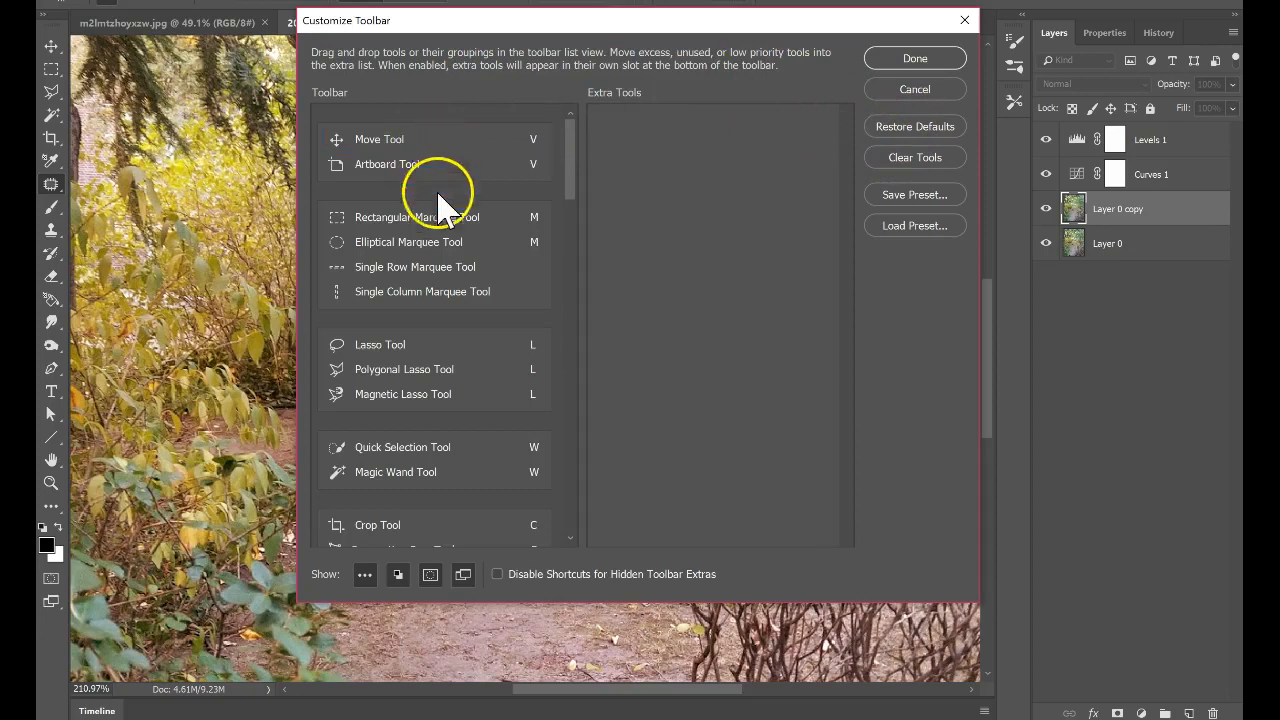
scroll(445, 230, "down", 5)
scroll(447, 250, "down", 3)
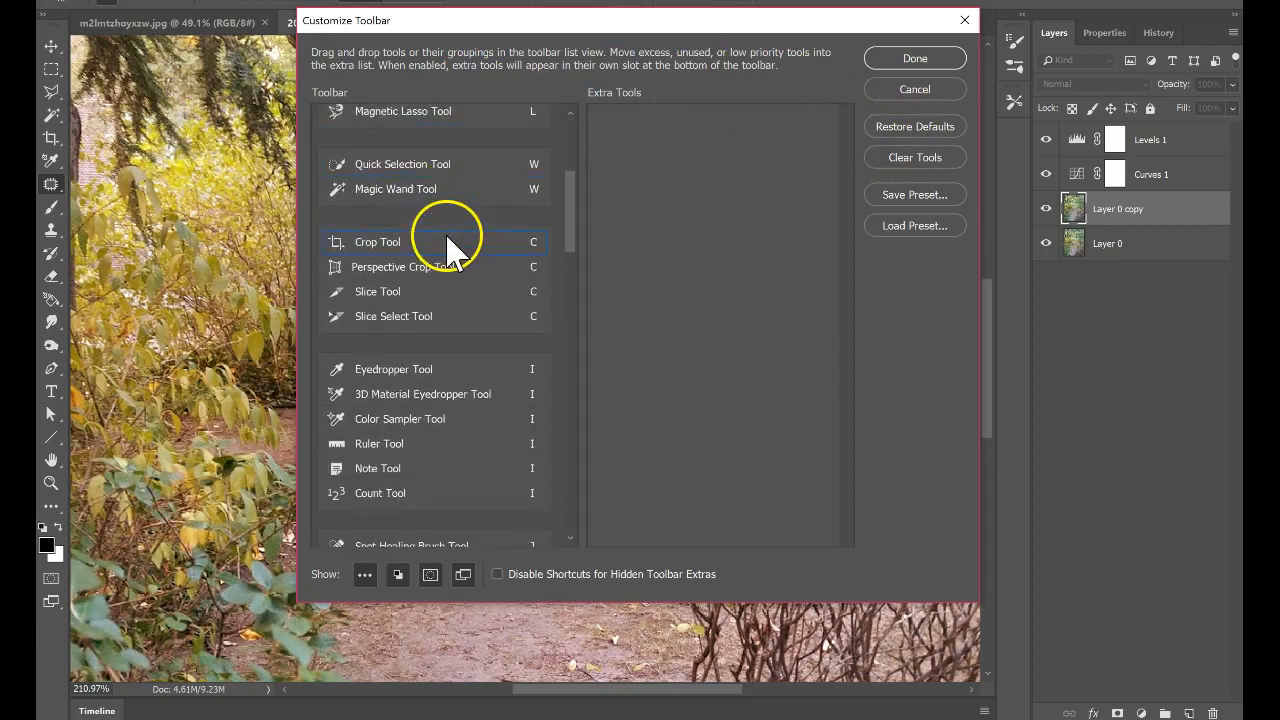
scroll(434, 306, "up", 6)
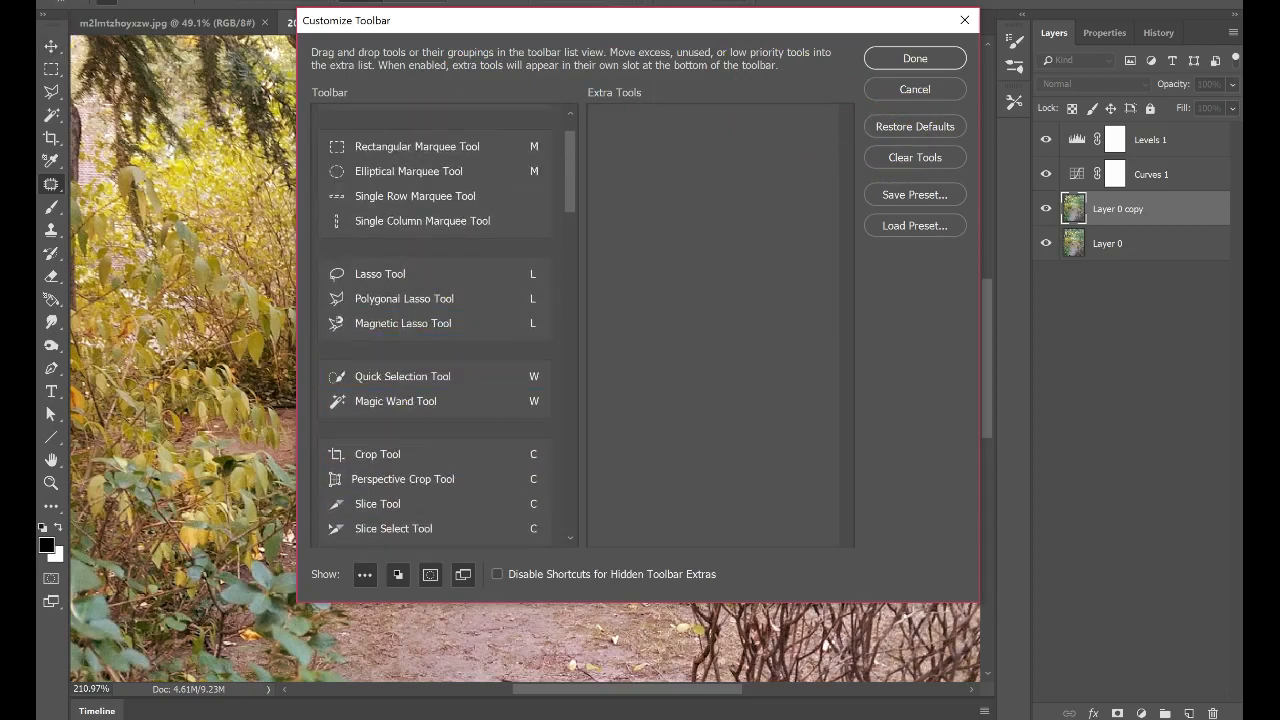
left_click(882, 89)
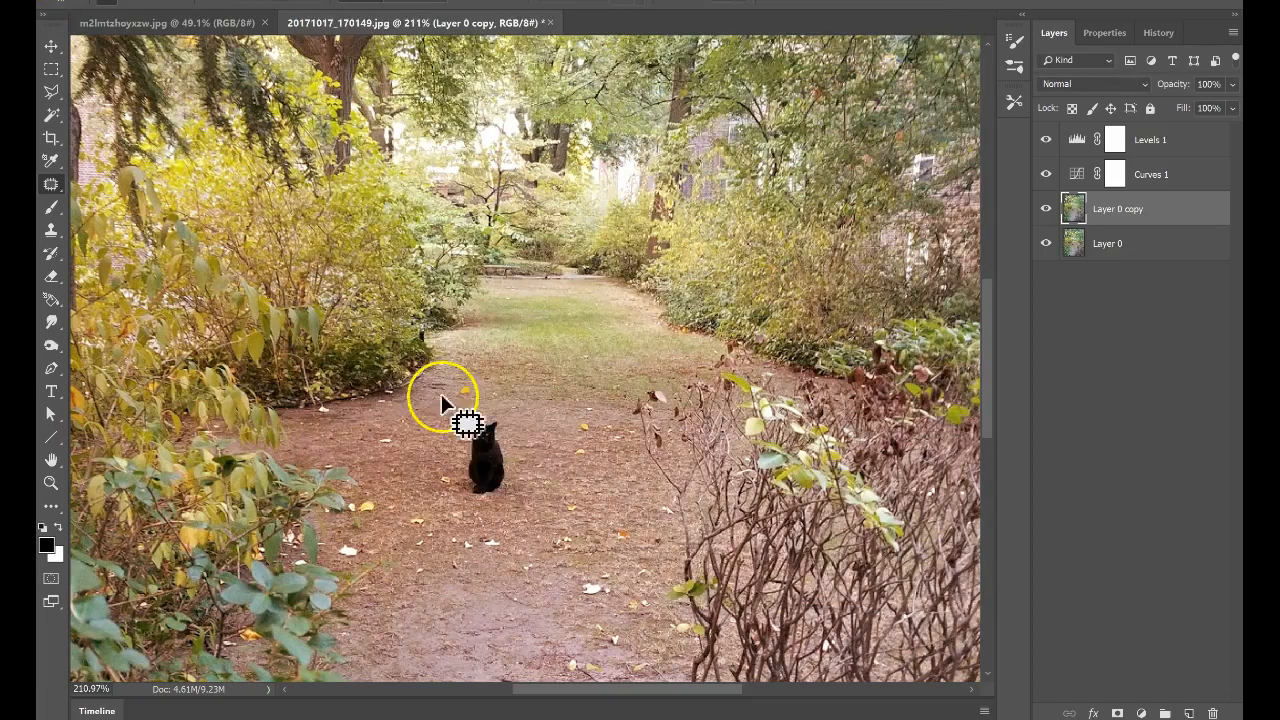
- Outline the black cat with the Patch tool and replace it with the bare ground just to its left
mouse_move(480, 418)
left_mouse_down()
mouse_move(440, 416)
mouse_move(433, 463)
mouse_move(473, 515)
mouse_move(529, 478)
mouse_move(528, 433)
mouse_move(481, 428)
left_mouse_up()
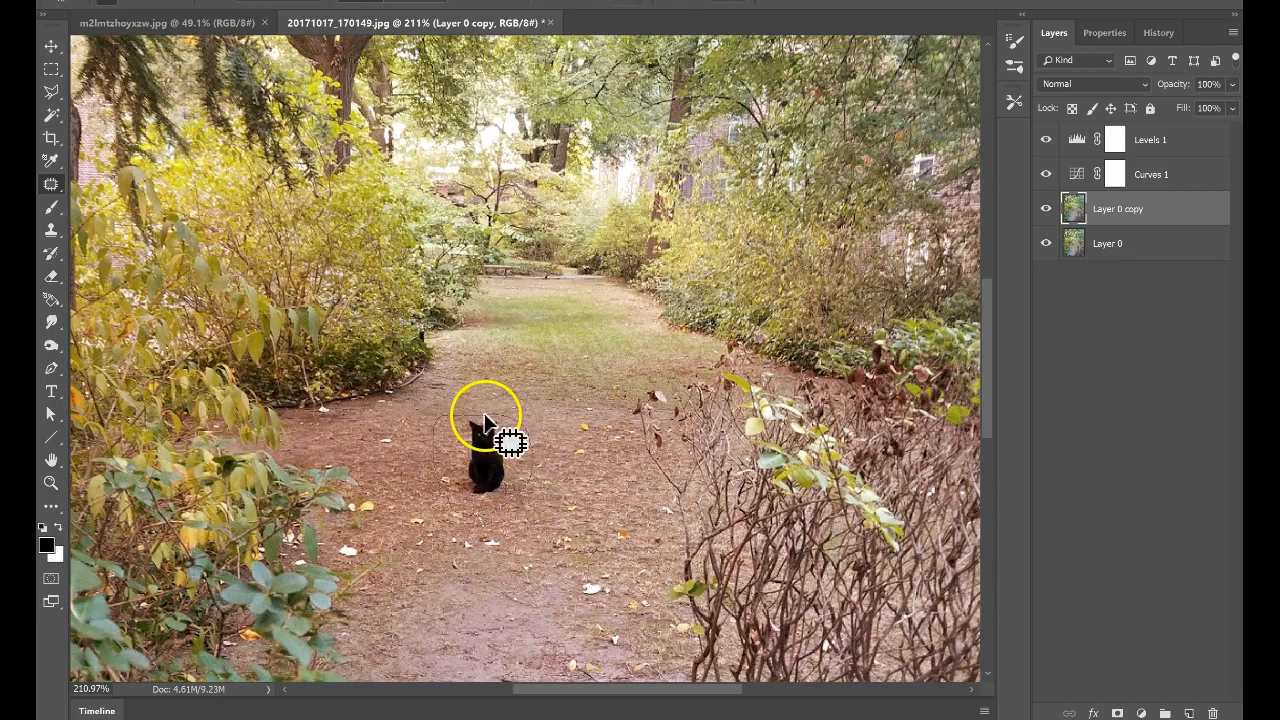
left_click(716, 488)
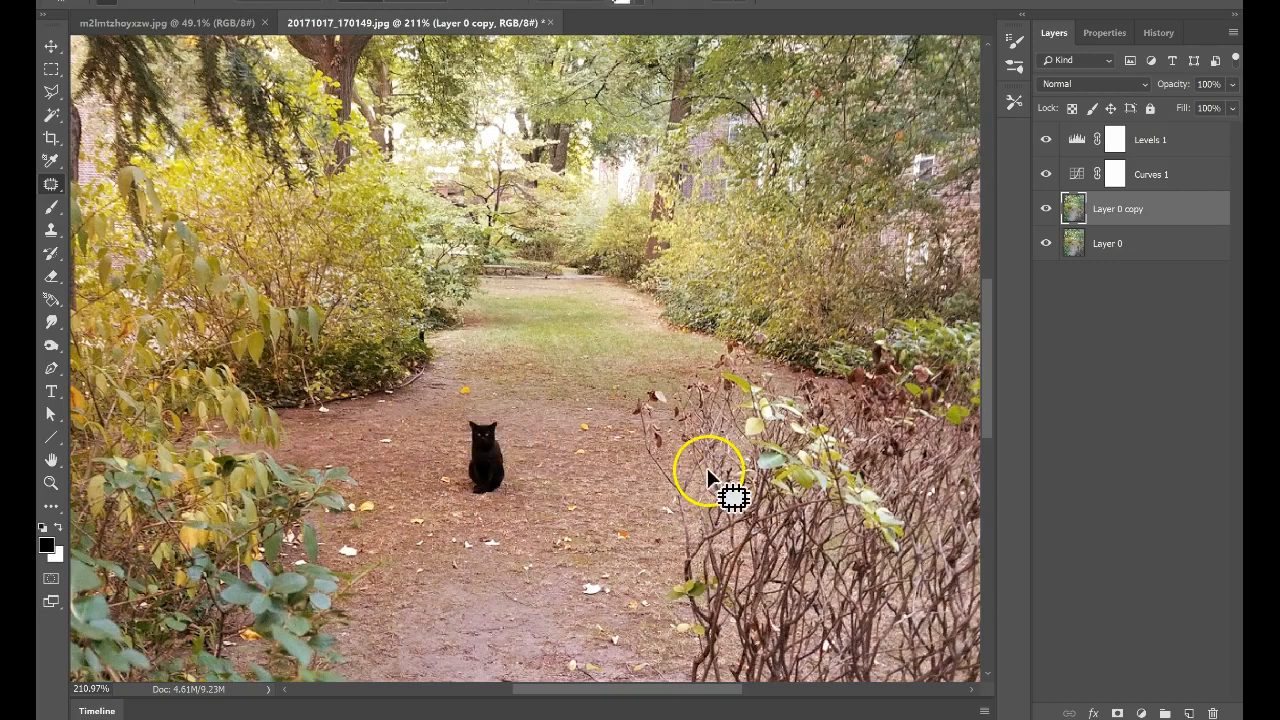
scroll(526, 423, "up", 2)
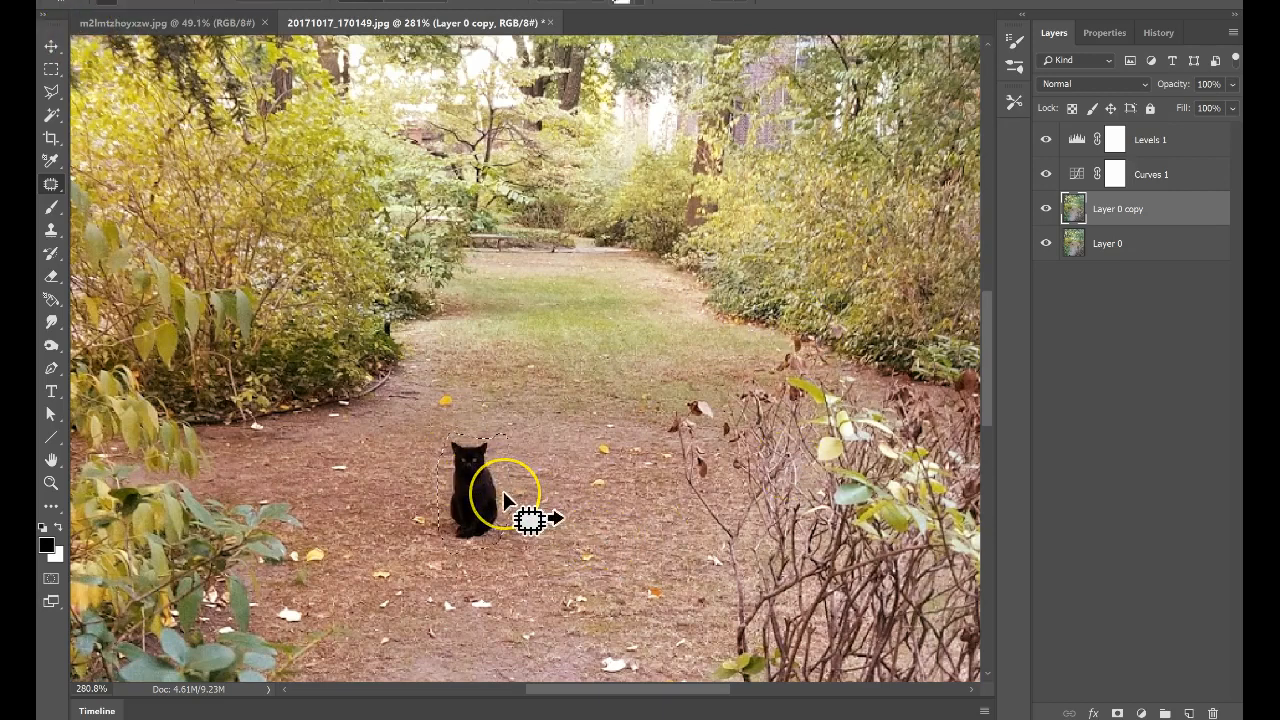
left_click_drag(503, 491, 412, 492)
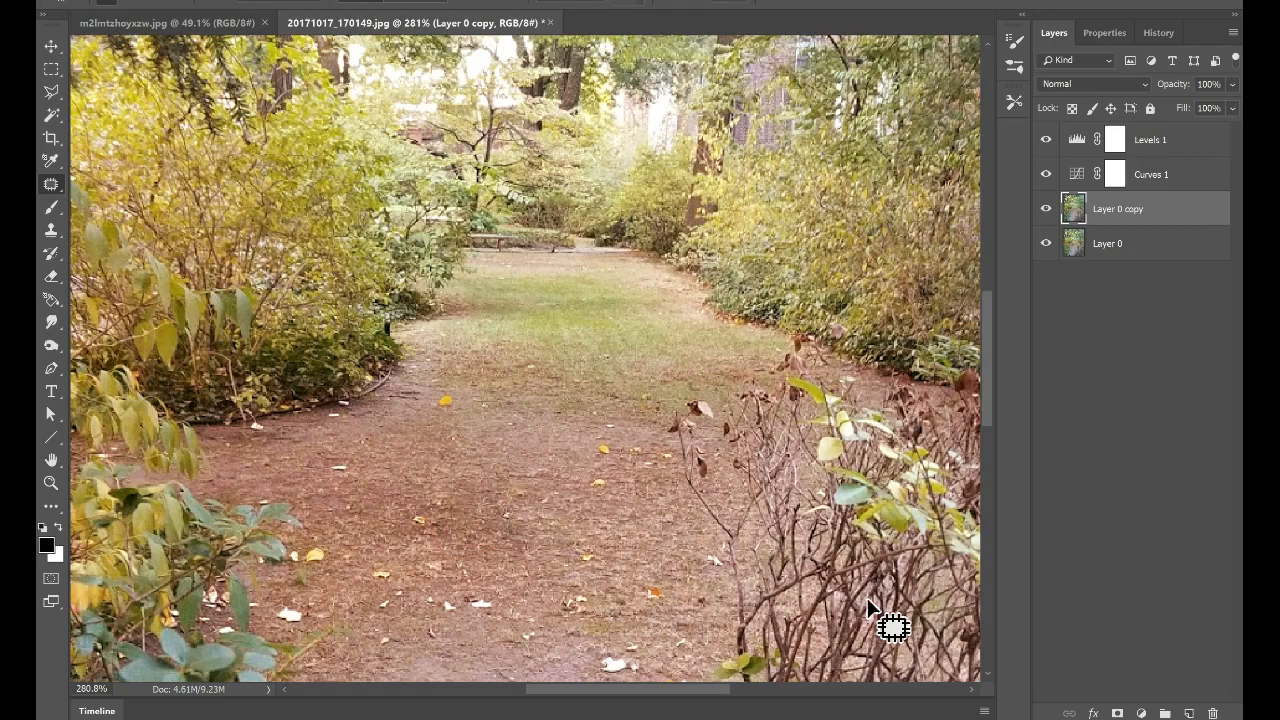
- Remove the two dark sticks beside the leafy bush on the lower path with the Spot Healing Brush
scroll(660, 451, "down", 1)
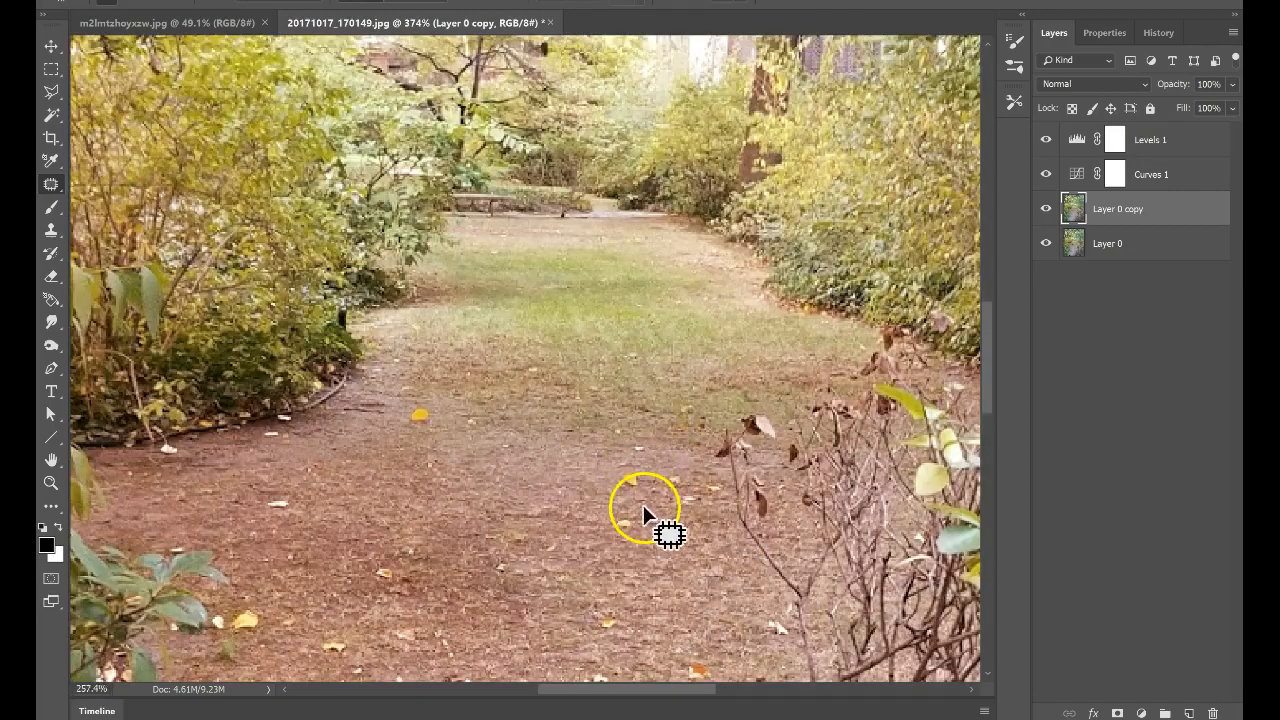
scroll(643, 505, "down", 1)
scroll(643, 505, "down", 3)
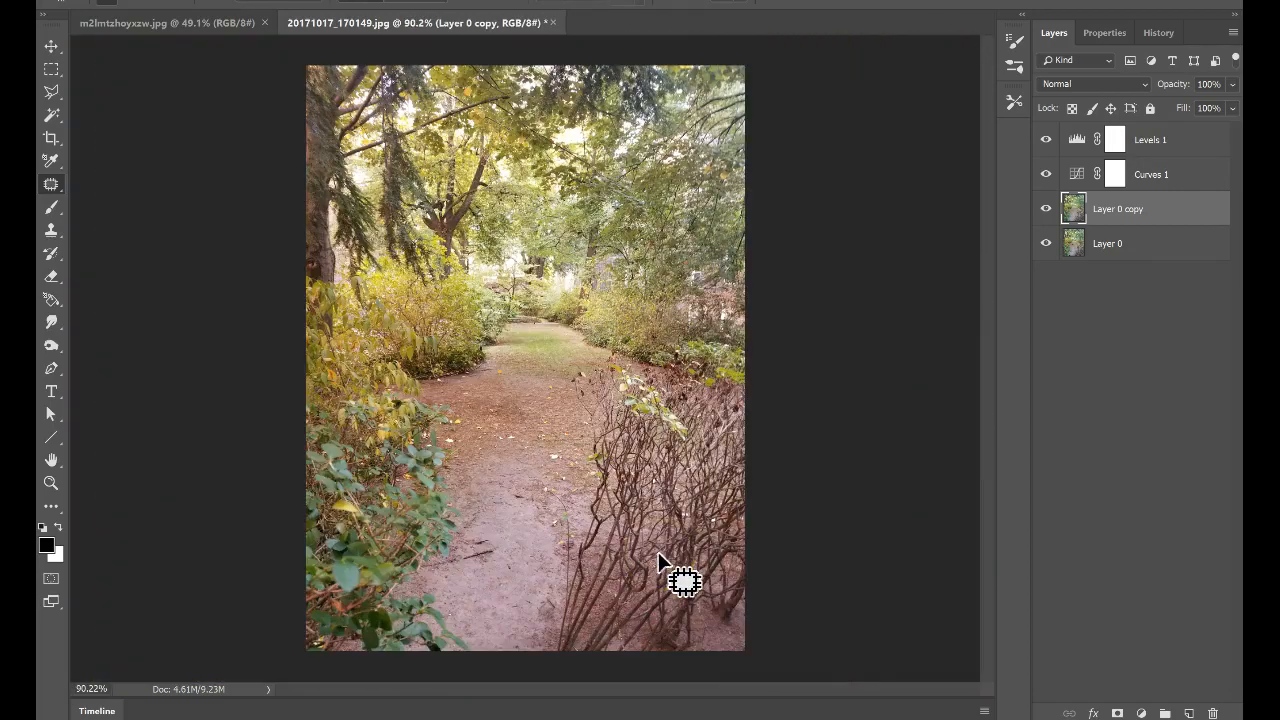
scroll(659, 563, "down", 1)
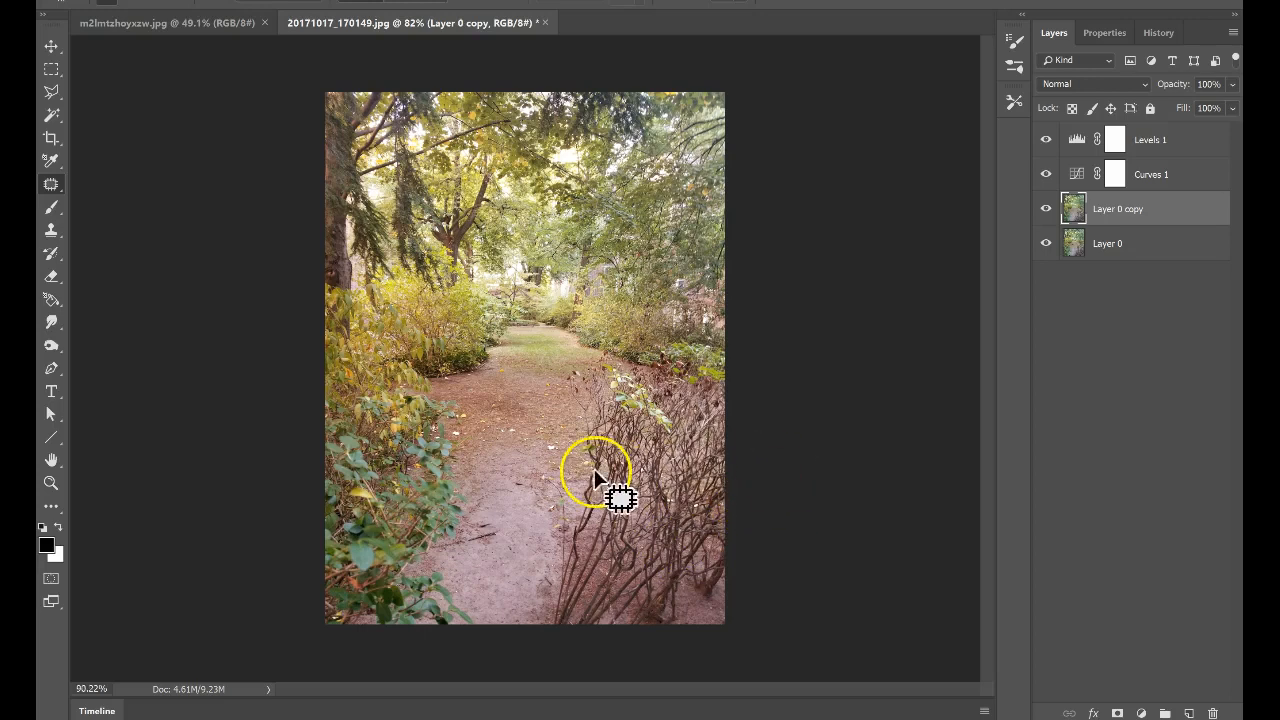
scroll(595, 471, "up", 2)
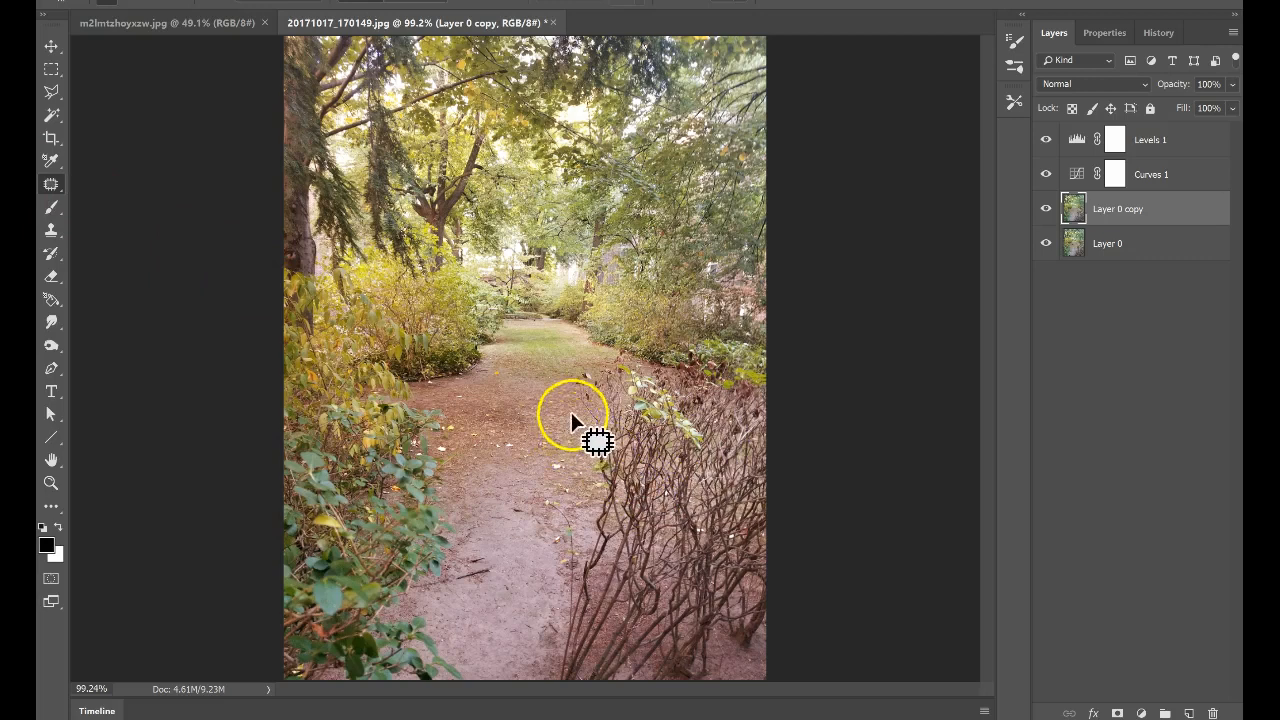
scroll(617, 445, "up", 1)
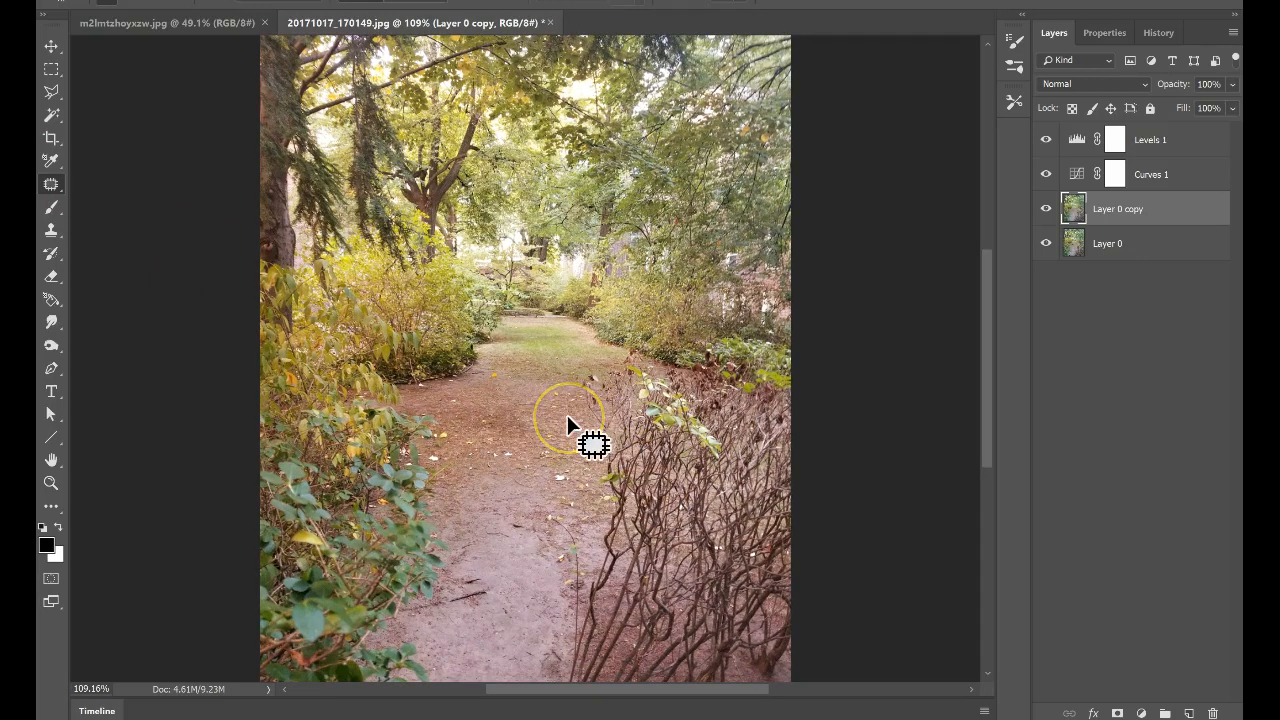
right_click(53, 187)
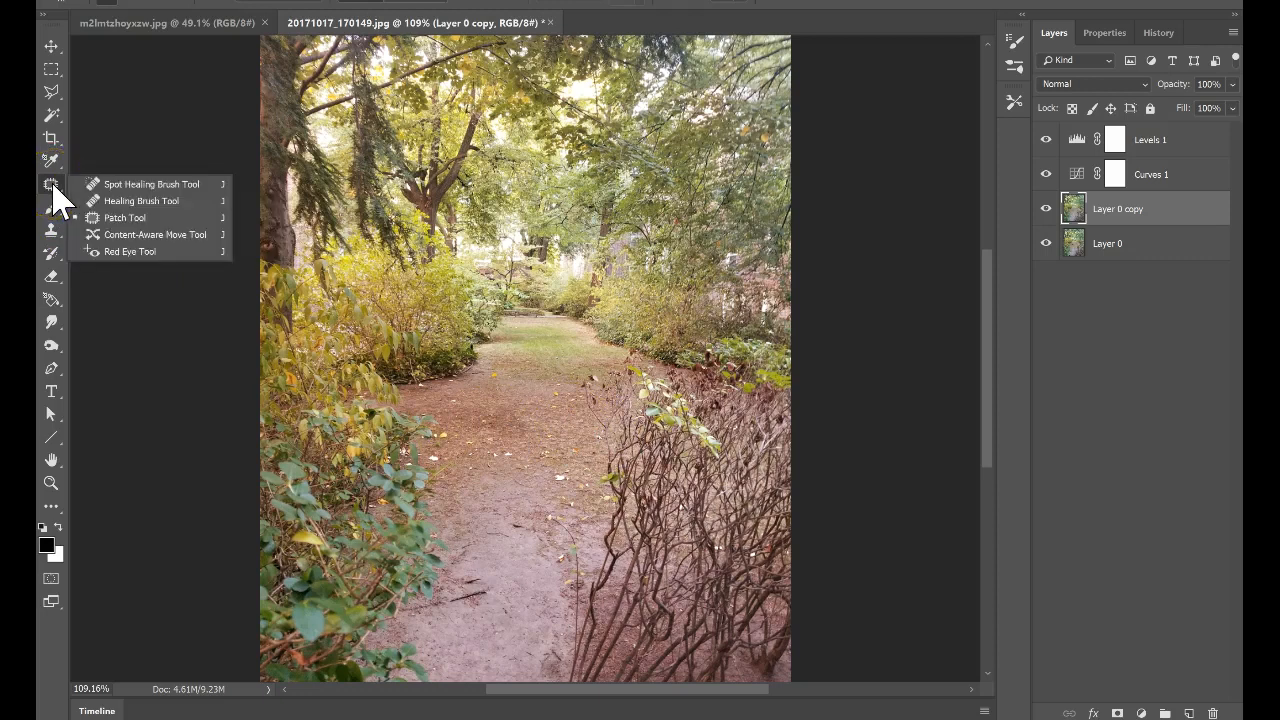
left_click(133, 184)
key("ctrl+plus")
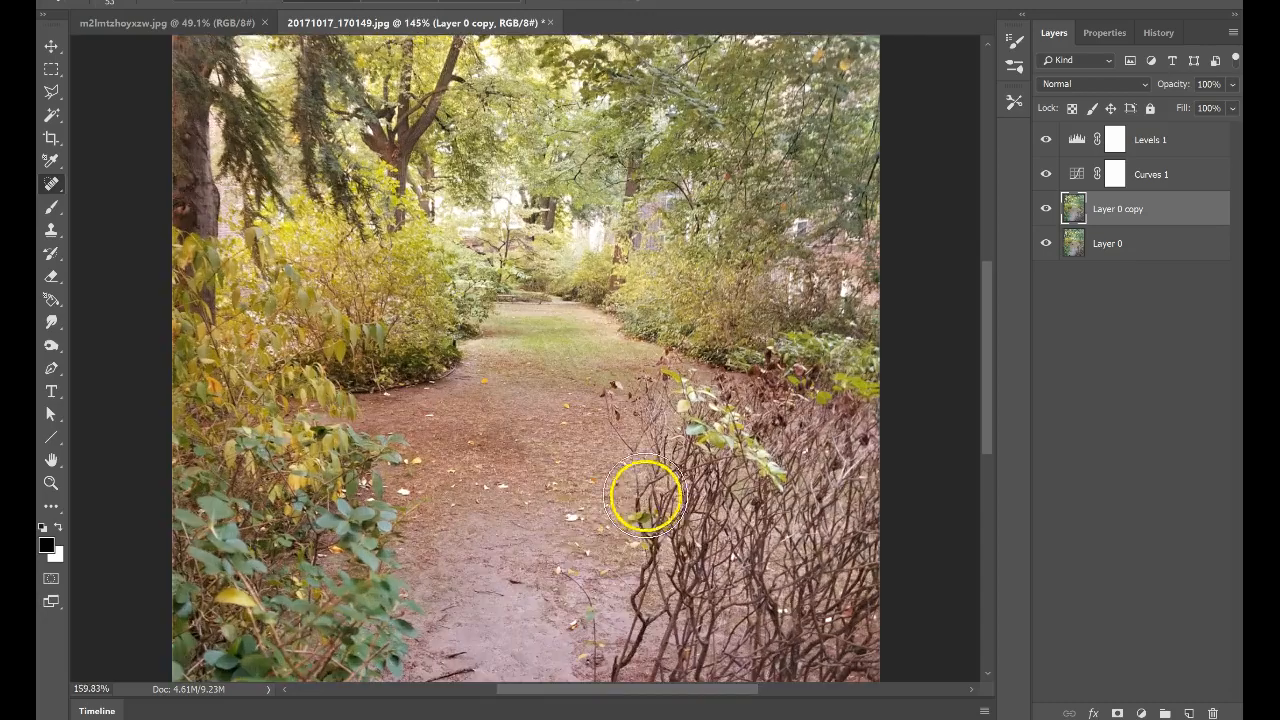
scroll(622, 477, "up", 3)
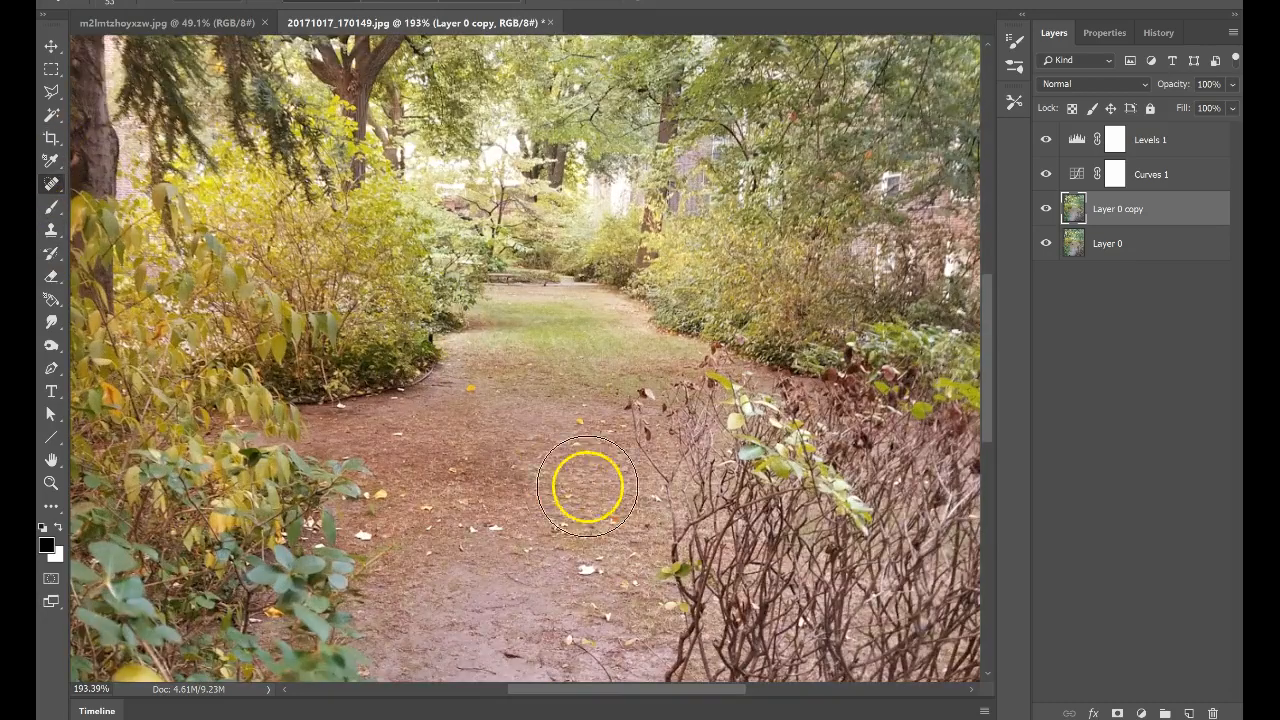
left_click_drag(509, 414, 524, 66)
mouse_move(492, 511)
left_mouse_down()
mouse_move(517, 371)
mouse_move(518, 403)
left_mouse_up()
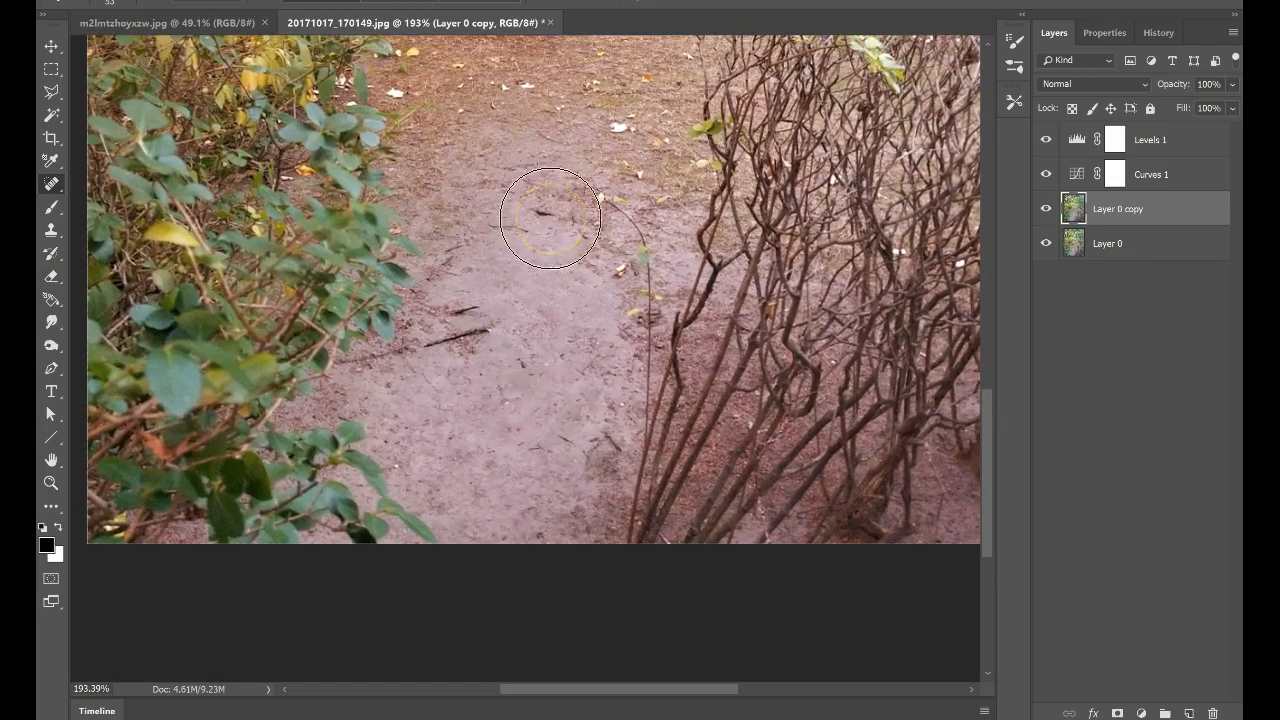
left_click(540, 215)
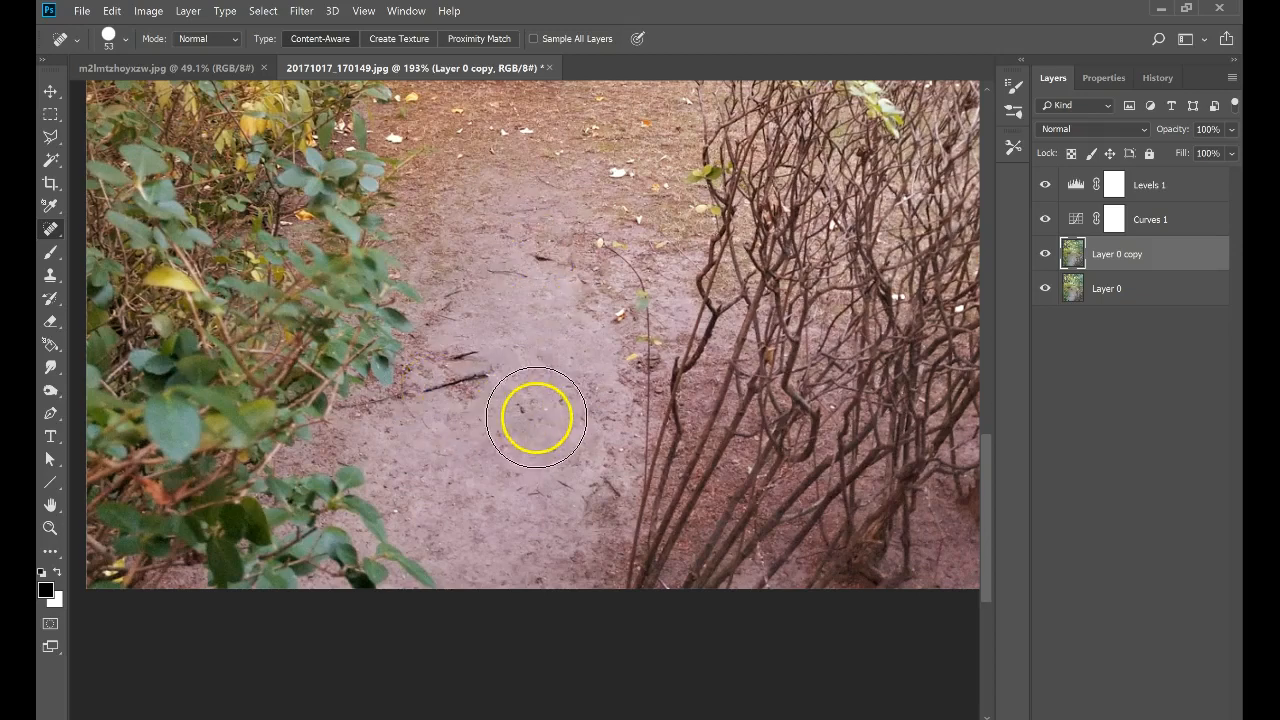
mouse_move(447, 390)
left_mouse_down()
mouse_move(498, 380)
mouse_move(425, 391)
mouse_move(540, 400)
left_mouse_up()
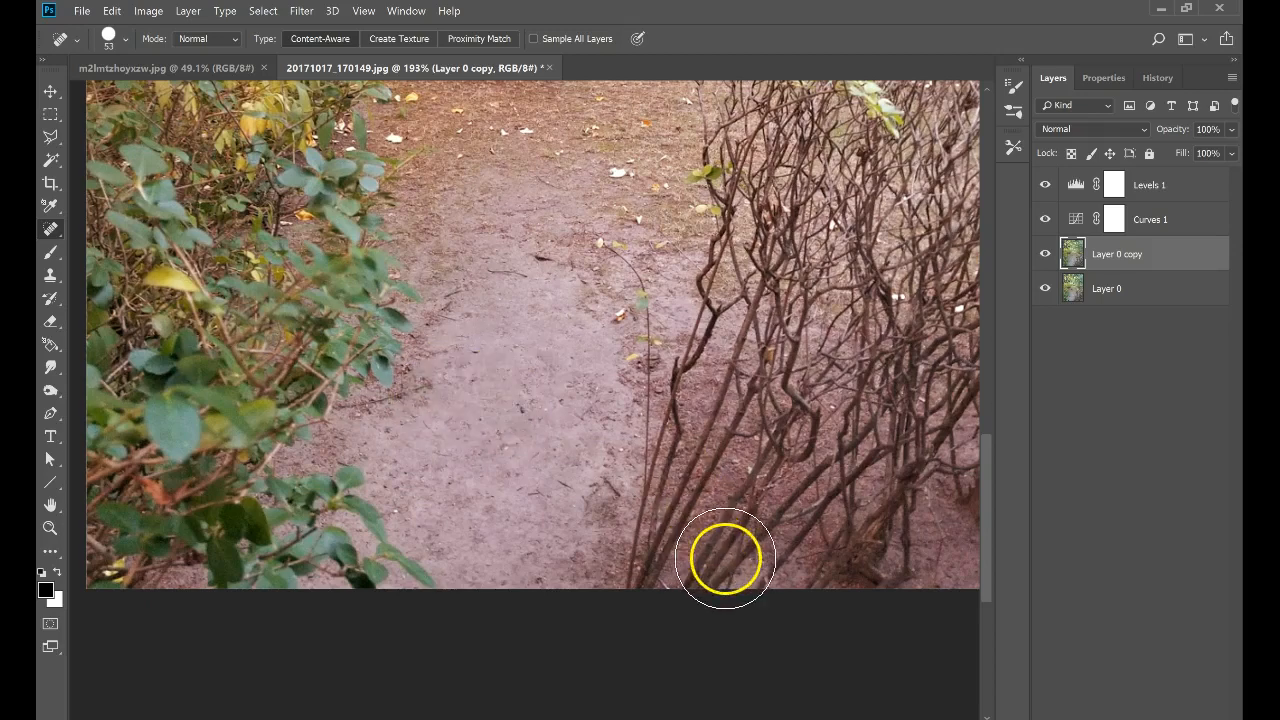
- Heal the small dark marks and the short twig in the middle of the lower path
left_click_drag(522, 405, 546, 436)
left_click_drag(552, 485, 586, 477)
left_click(544, 450)
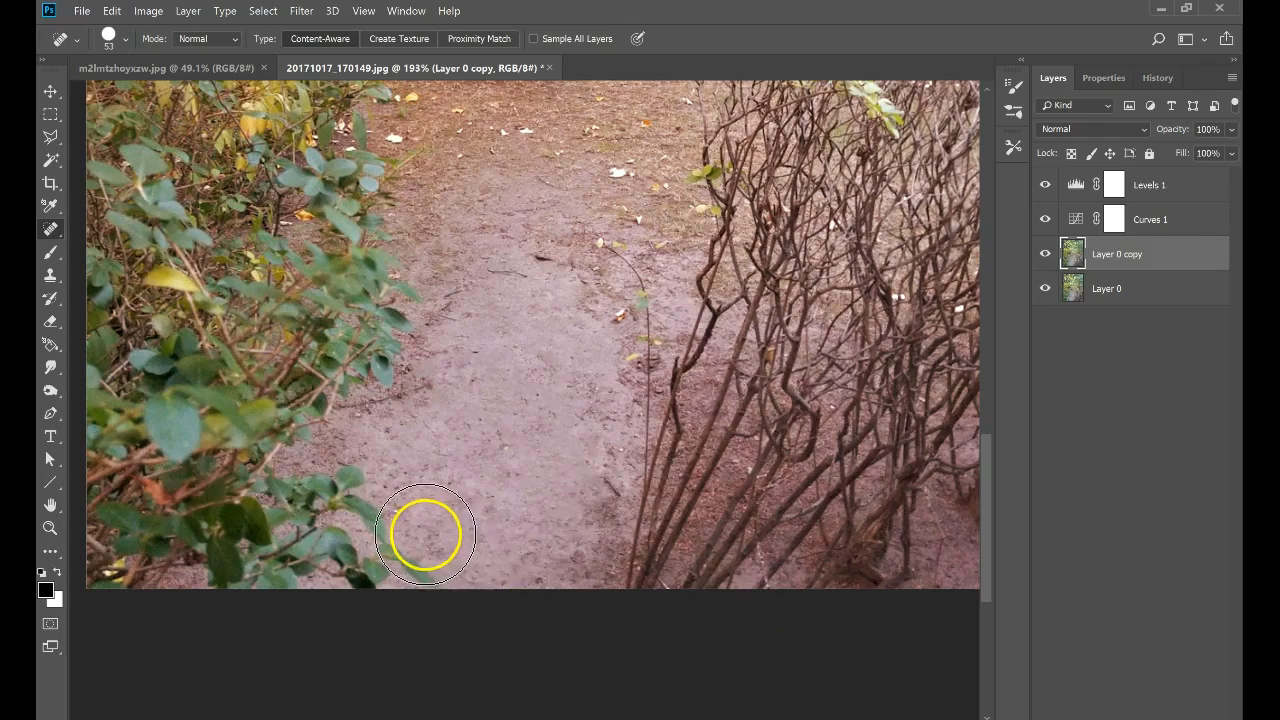
- Sample clean ground with the Clone Stamp tool and paint it over uneven patches of the lower path
scroll(571, 520, "up", 2)
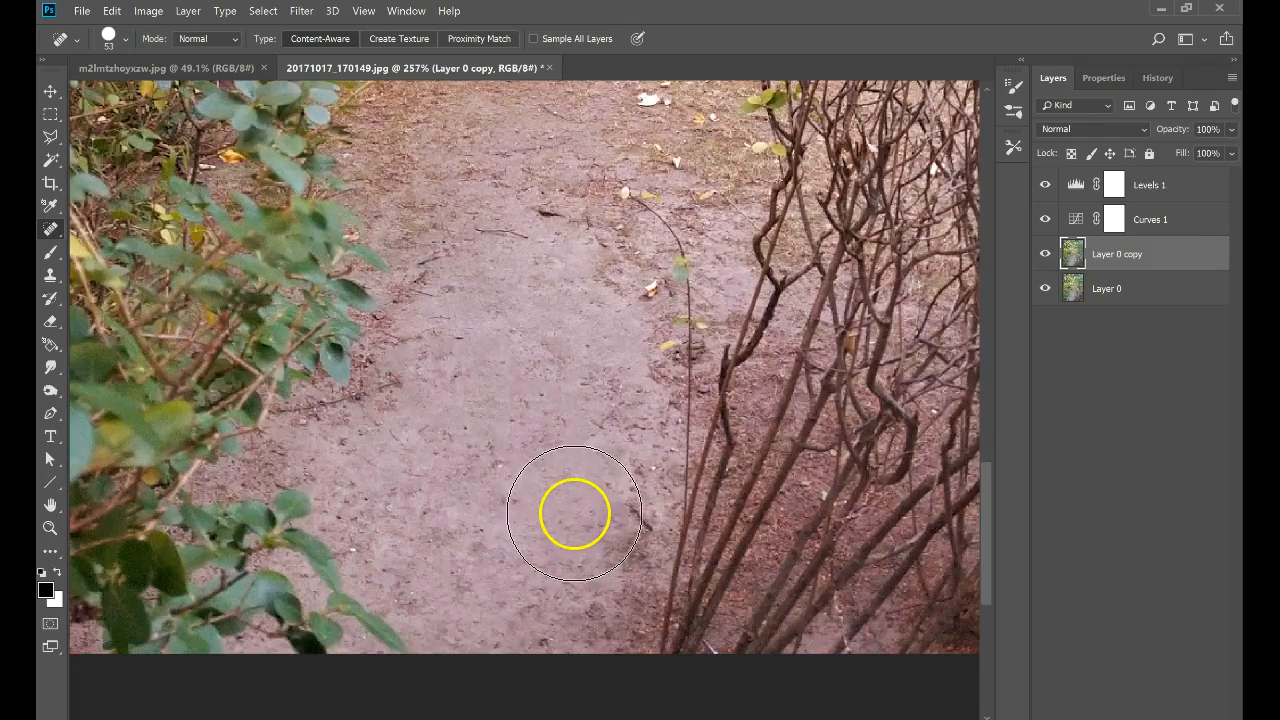
scroll(573, 513, "down", 2)
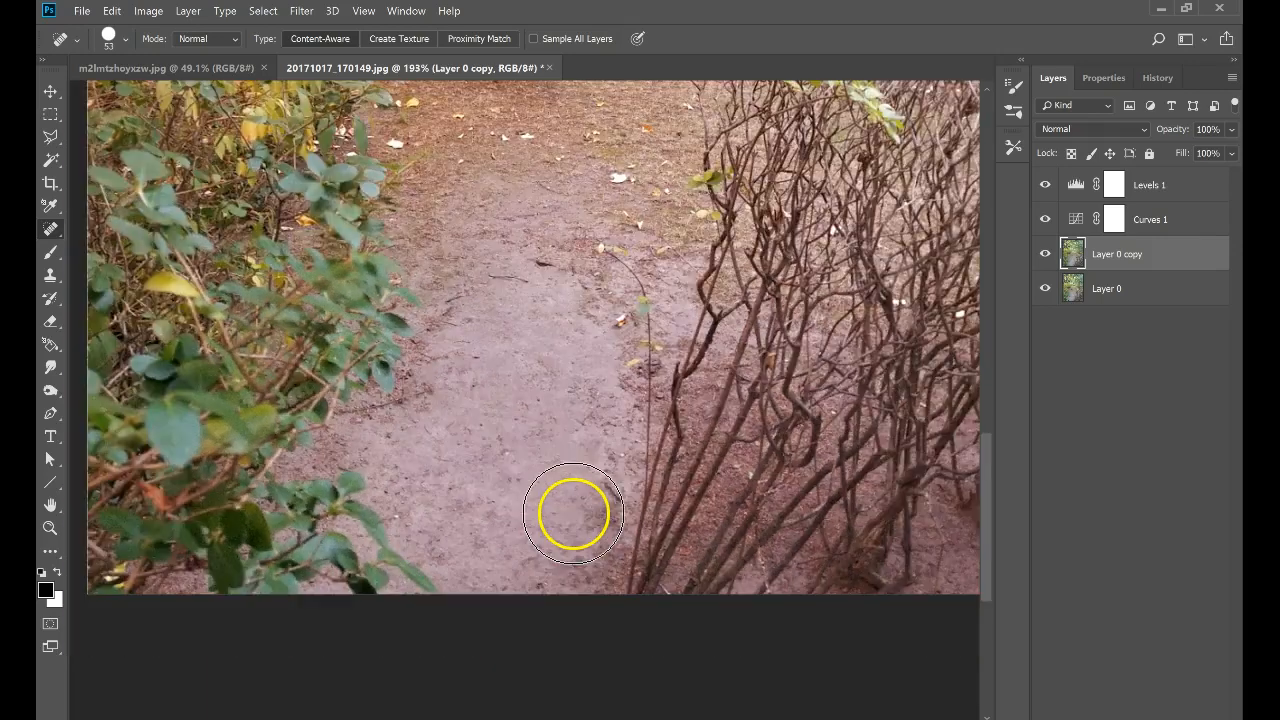
left_click(50, 275)
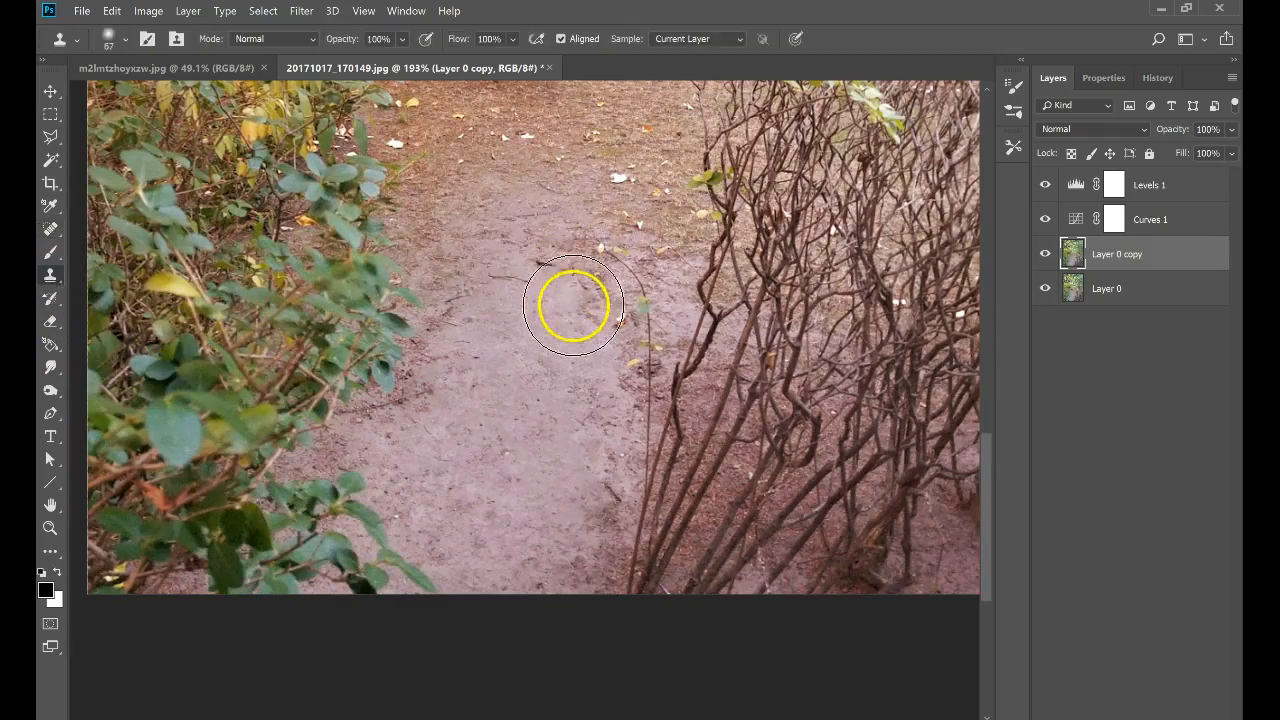
left_click(493, 304, "alt")
mouse_move(575, 314)
left_mouse_down()
mouse_move(597, 318)
mouse_move(592, 329)
left_mouse_up()
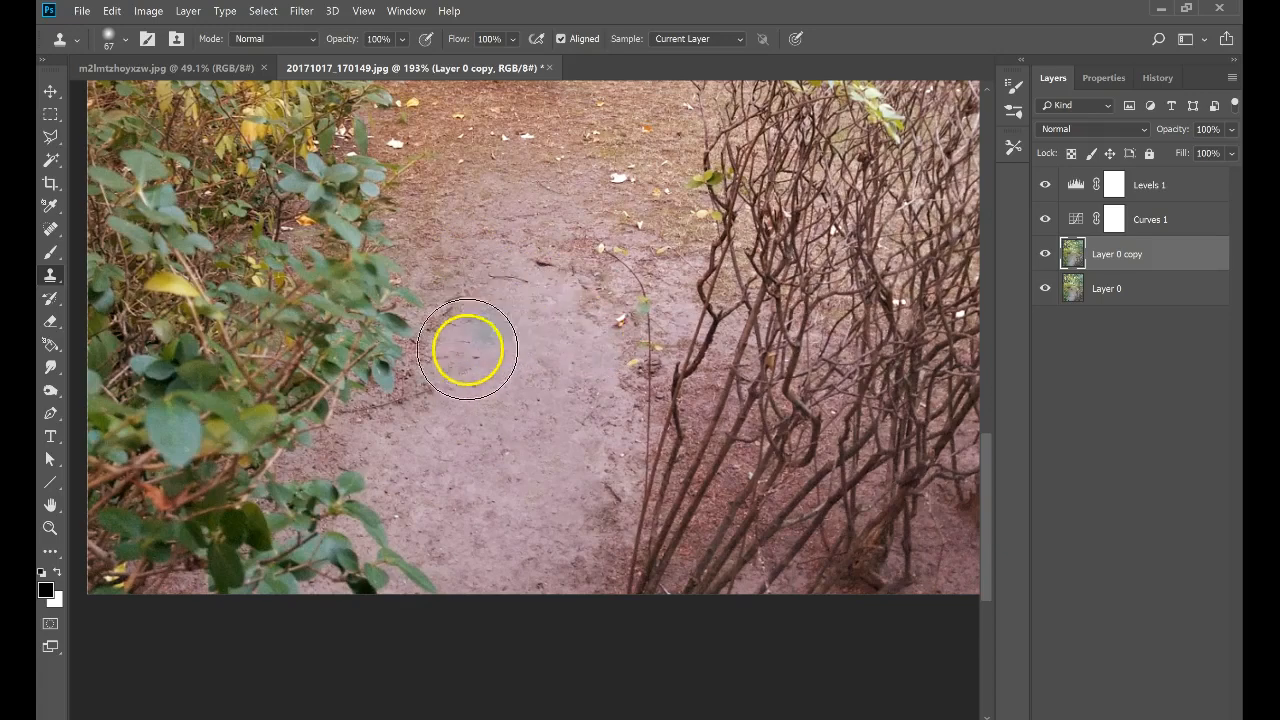
left_click(426, 461, "alt")
left_click_drag(465, 439, 495, 432)
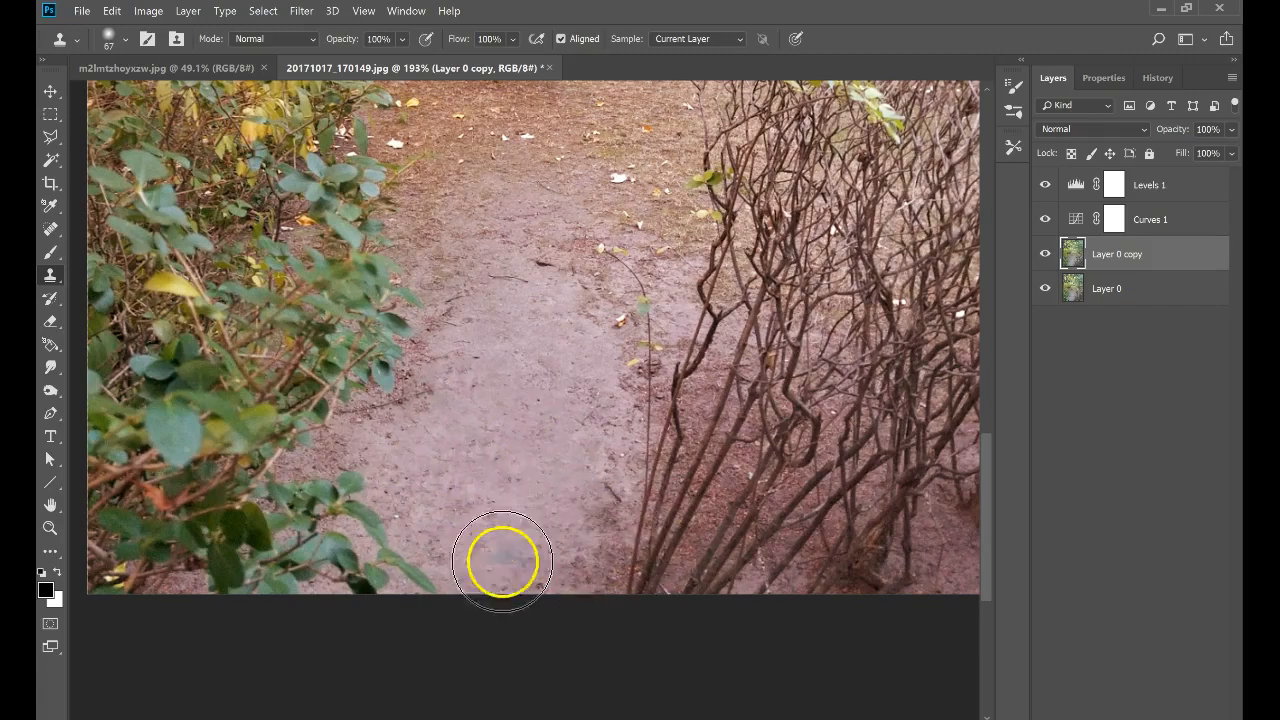
scroll(490, 501, "up", 3)
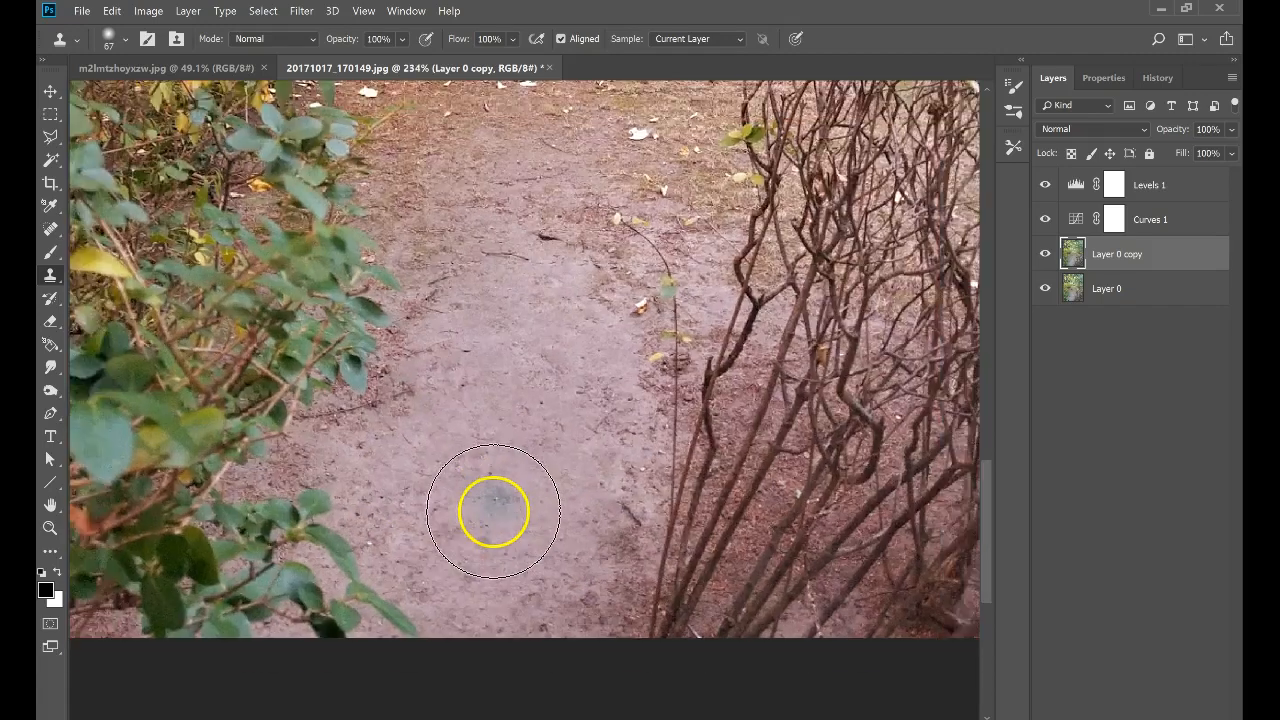
mouse_move(465, 520)
left_mouse_down()
mouse_move(460, 484)
mouse_move(598, 502)
mouse_move(558, 439)
mouse_move(647, 480)
mouse_move(586, 512)
mouse_move(629, 483)
mouse_move(545, 505)
mouse_move(565, 501)
mouse_move(518, 463)
mouse_move(398, 456)
mouse_move(355, 493)
mouse_move(407, 504)
mouse_move(422, 478)
mouse_move(365, 486)
mouse_move(435, 509)
mouse_move(466, 457)
mouse_move(409, 334)
left_mouse_up()
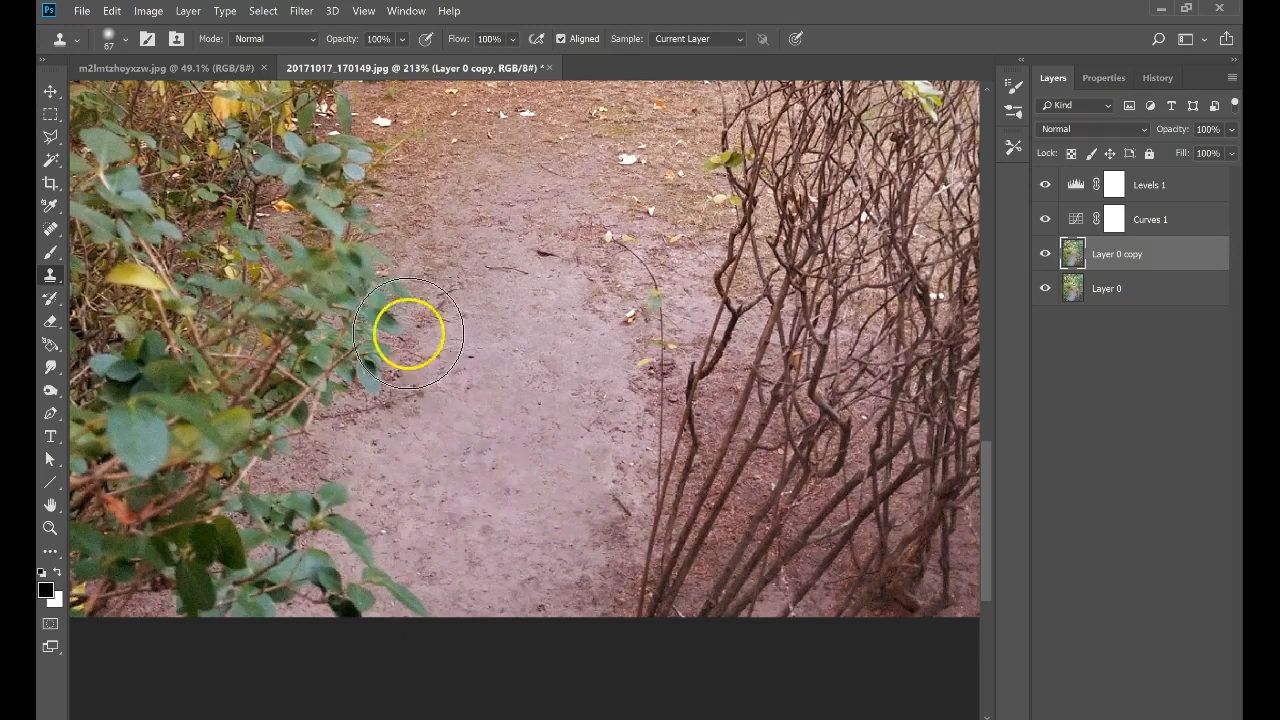
- Return to the Spot Healing Brush and heal a blemish near the right edge of the lower path
left_click(41, 273)
left_click(55, 227)
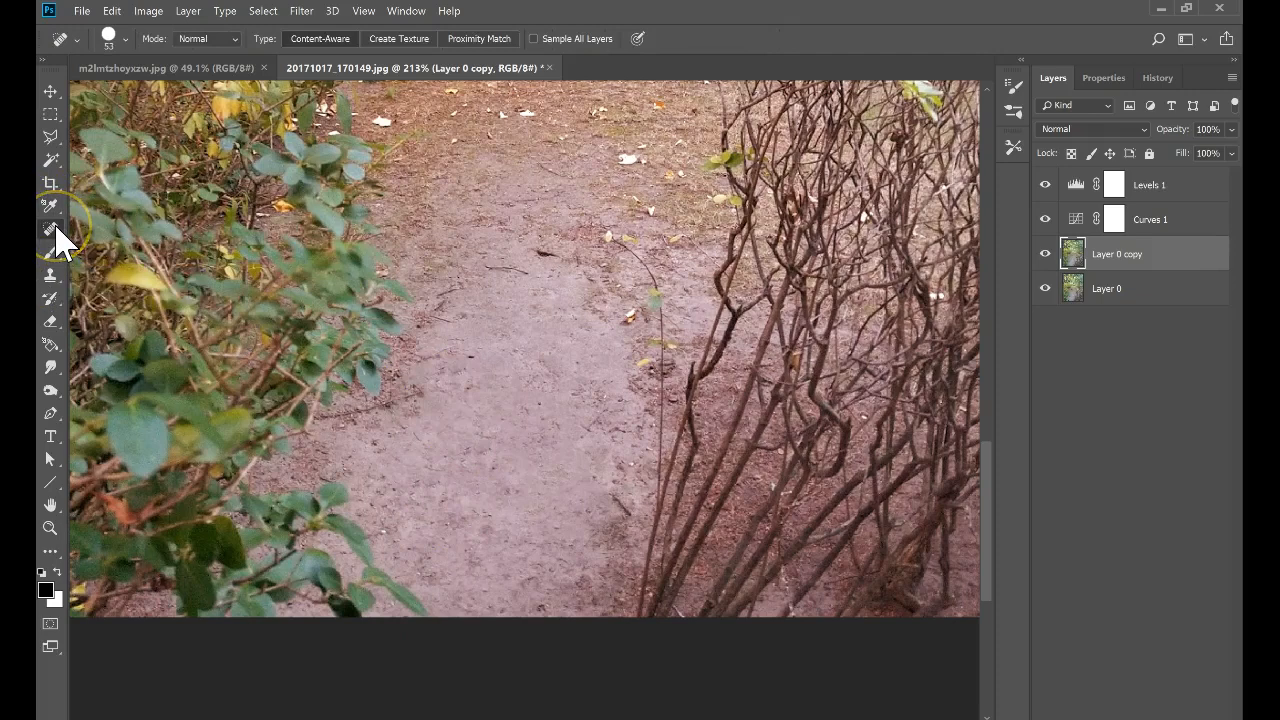
mouse_move(552, 392)
left_mouse_down()
mouse_move(594, 400)
mouse_move(613, 420)
mouse_move(588, 427)
left_mouse_up()
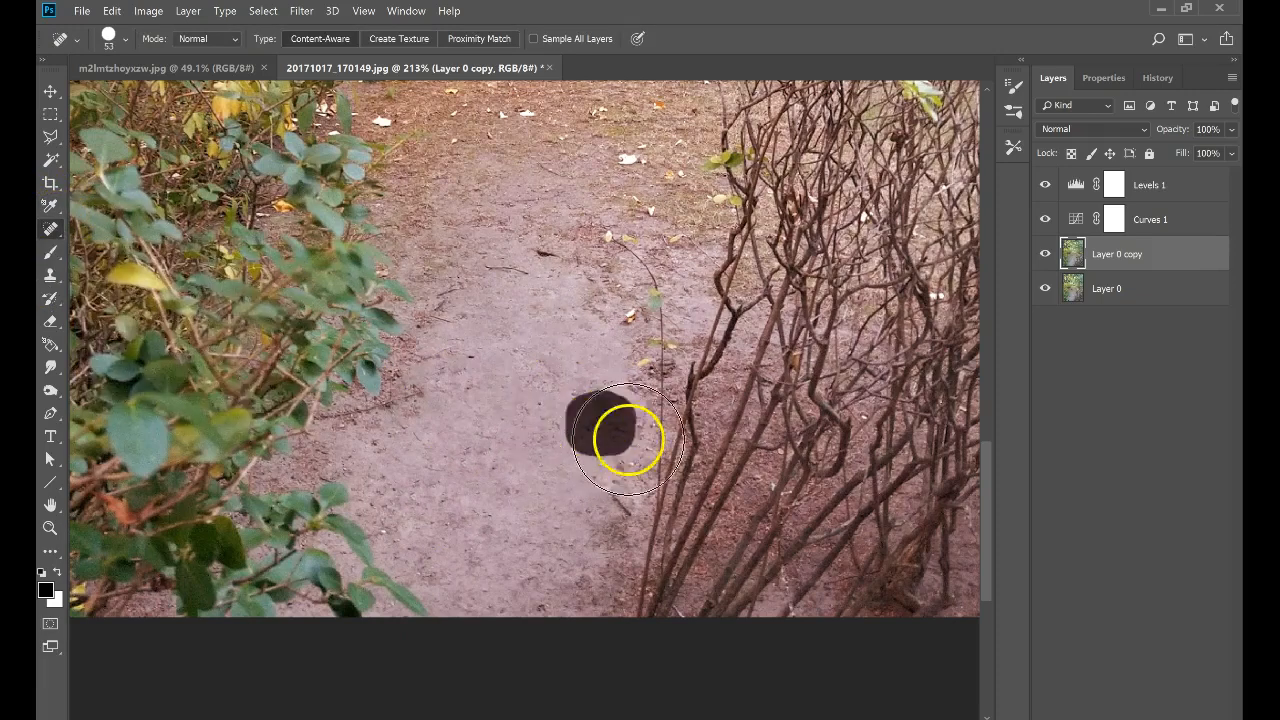
- Review the whole retouched photo, comparing it with the Levels and Curves adjustments hidden and with Curves shown again
scroll(498, 504, "down", 4)
scroll(509, 486, "down", 3)
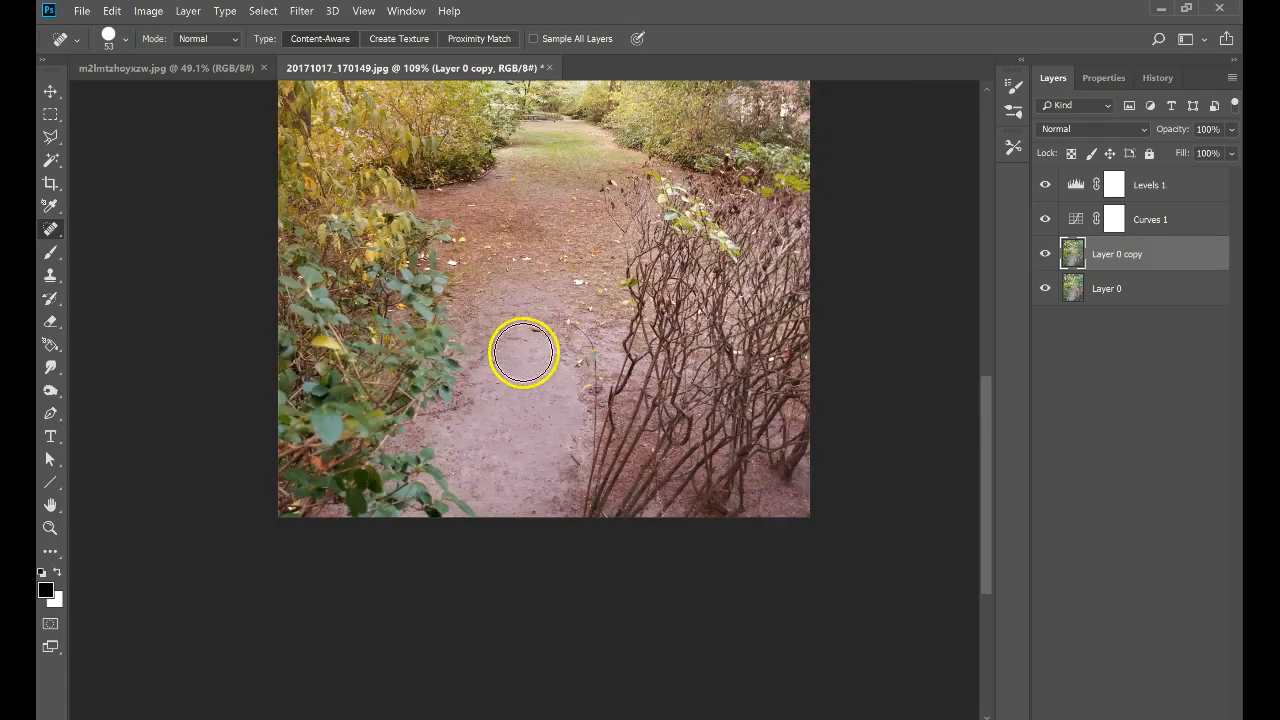
scroll(523, 457, "down", 3)
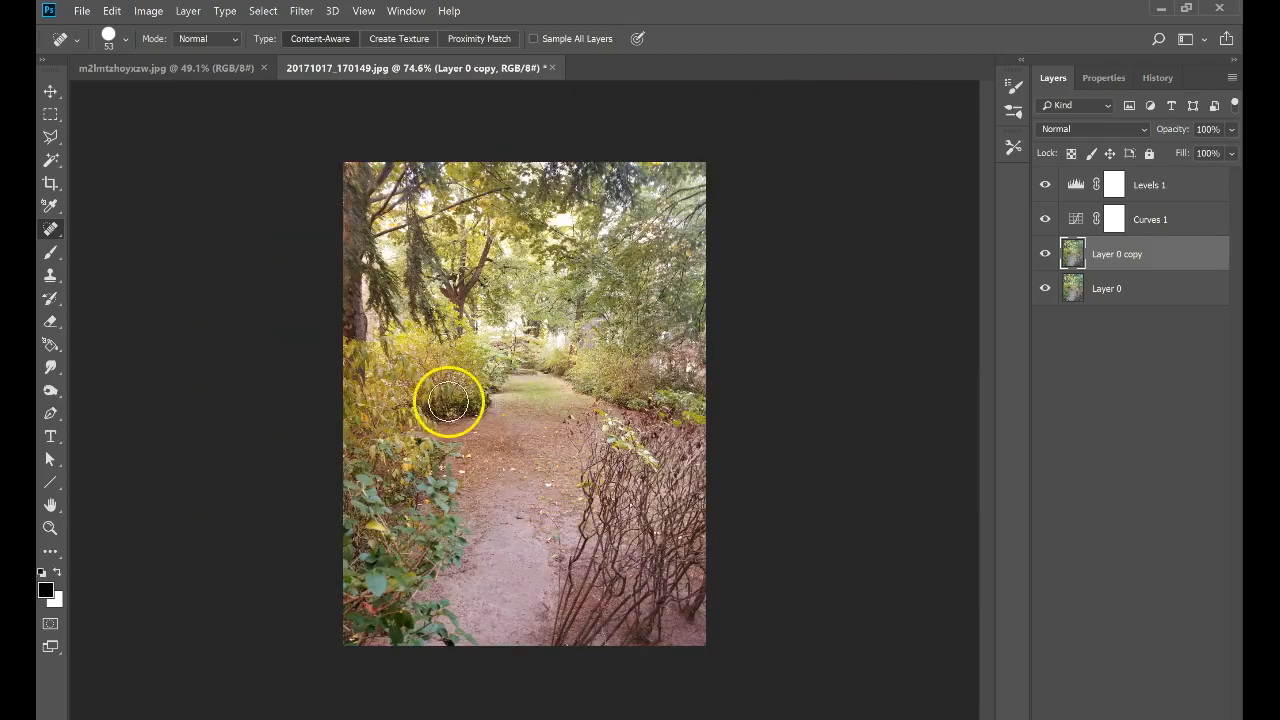
scroll(488, 421, "up", 3)
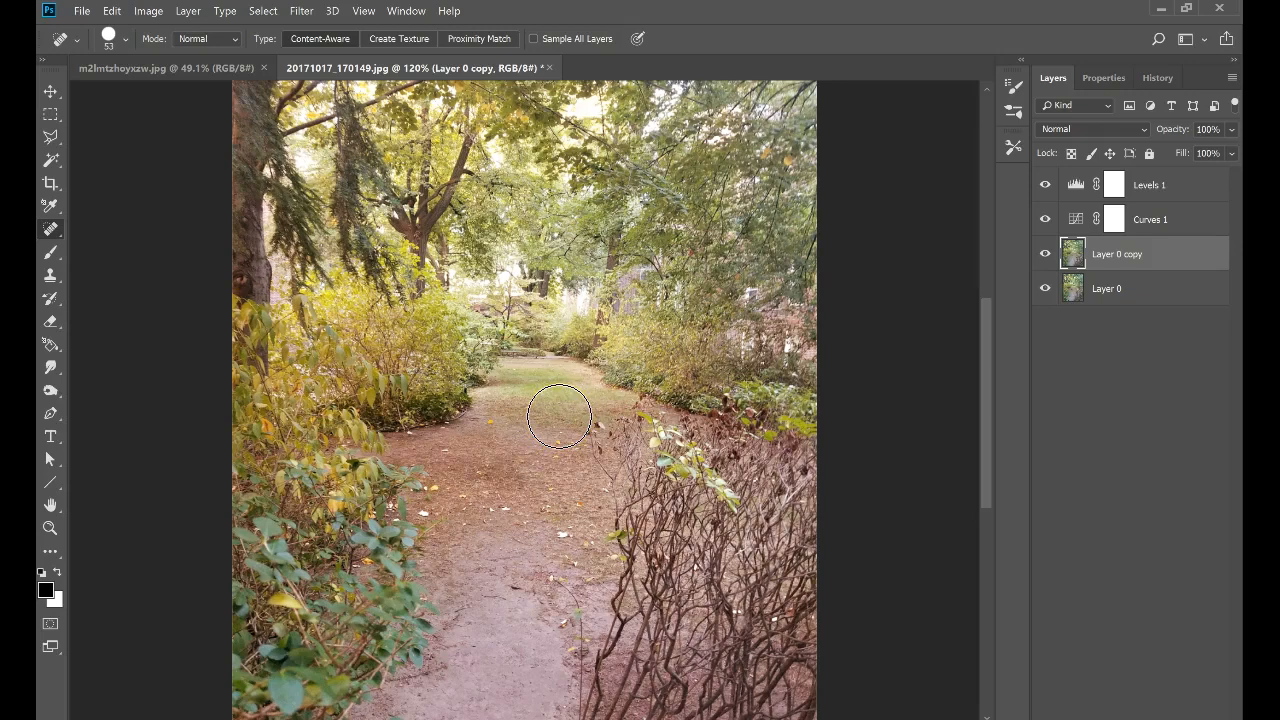
scroll(600, 455, "down", 1)
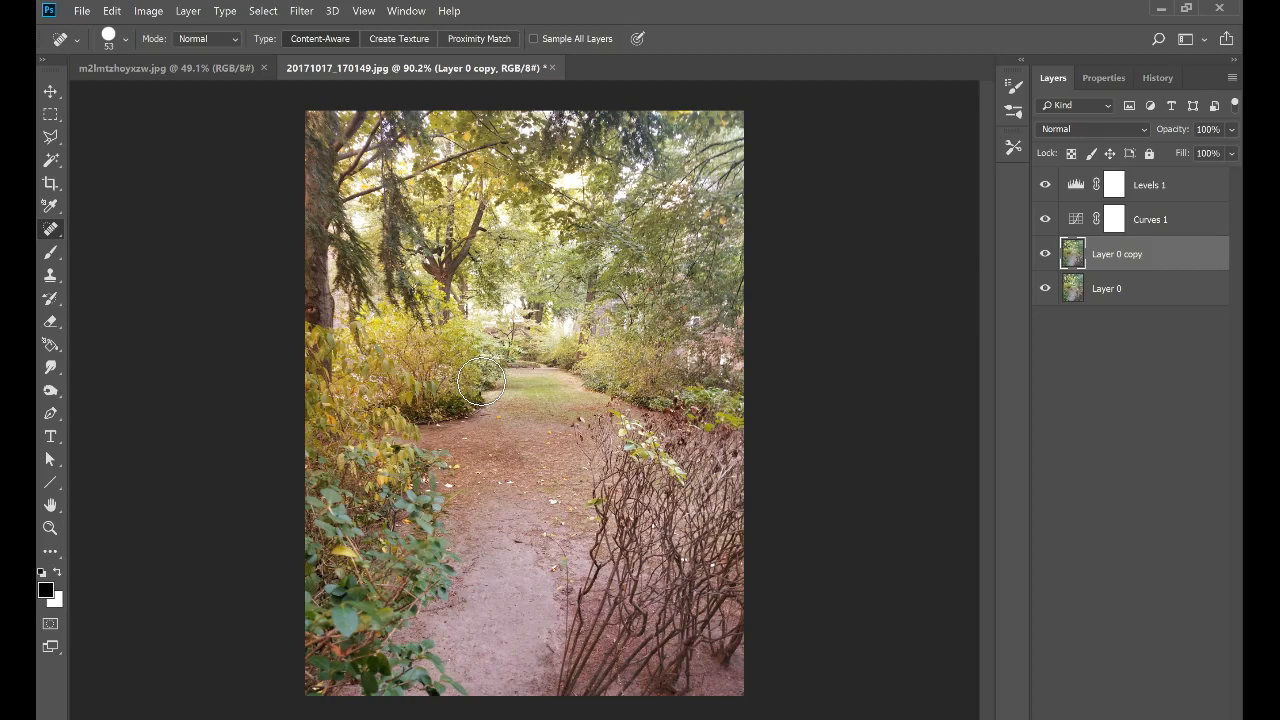
left_click_drag(1045, 186, 1044, 226)
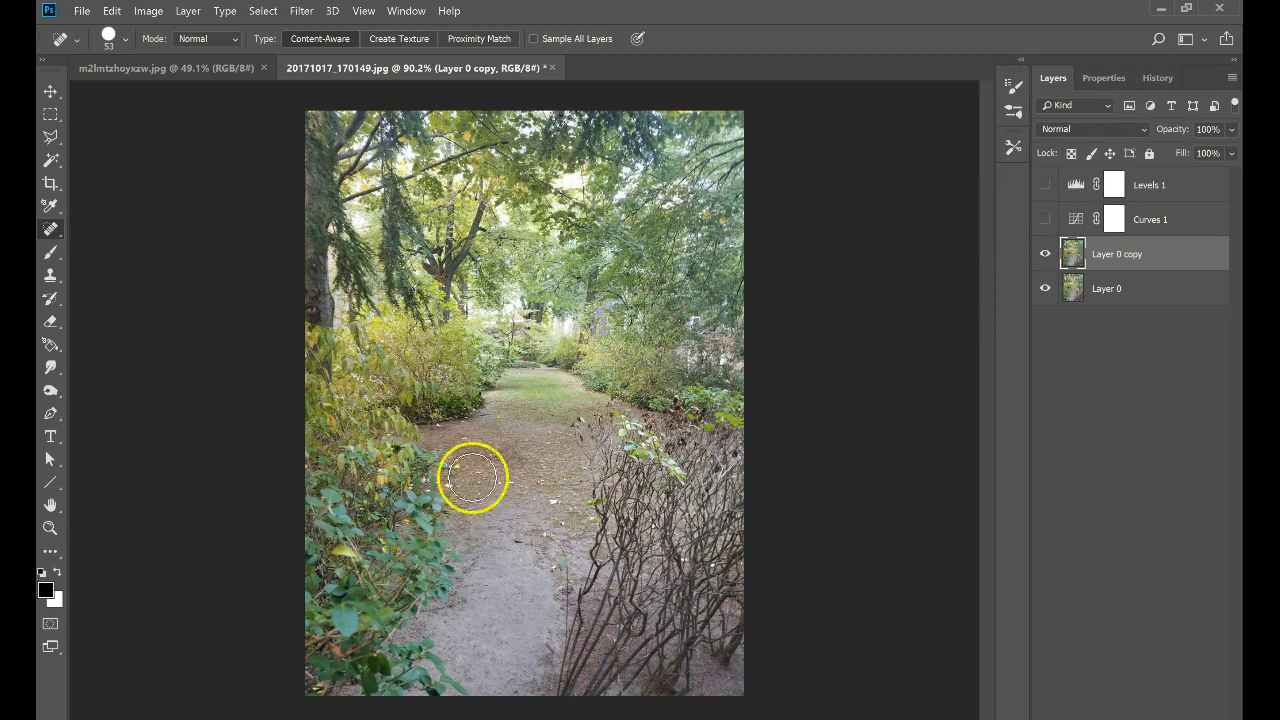
left_click(1046, 219)
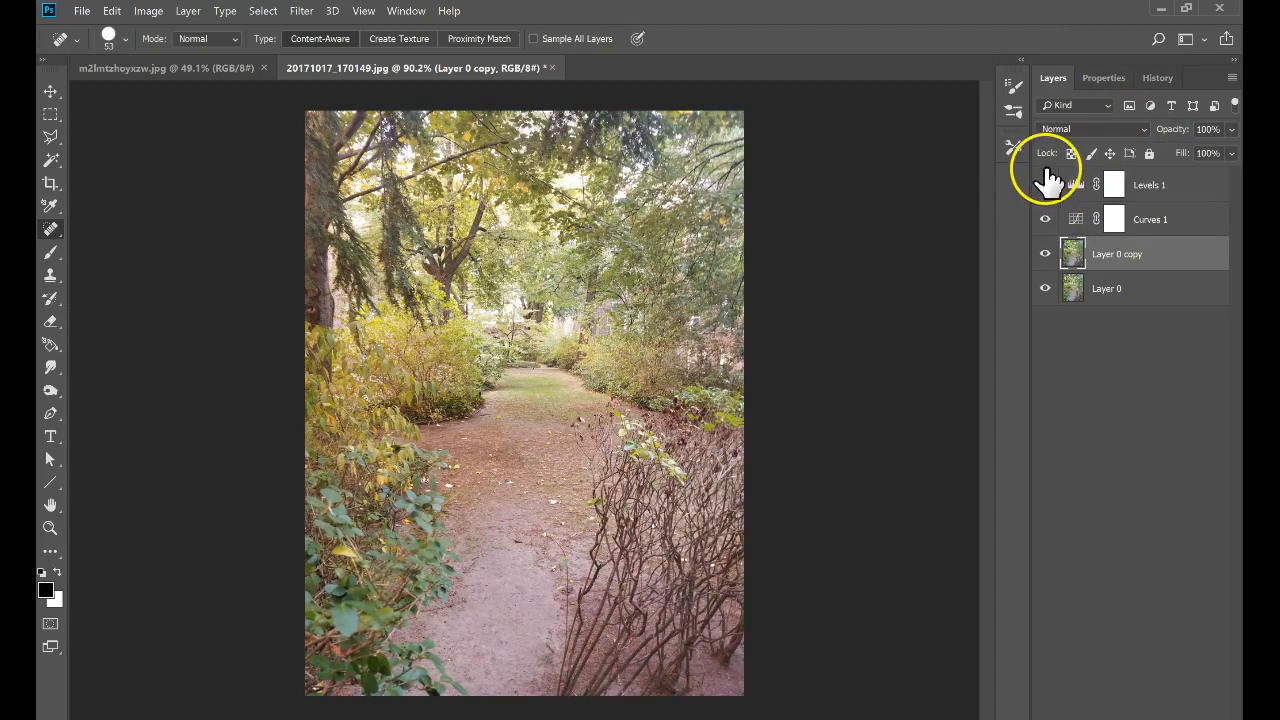